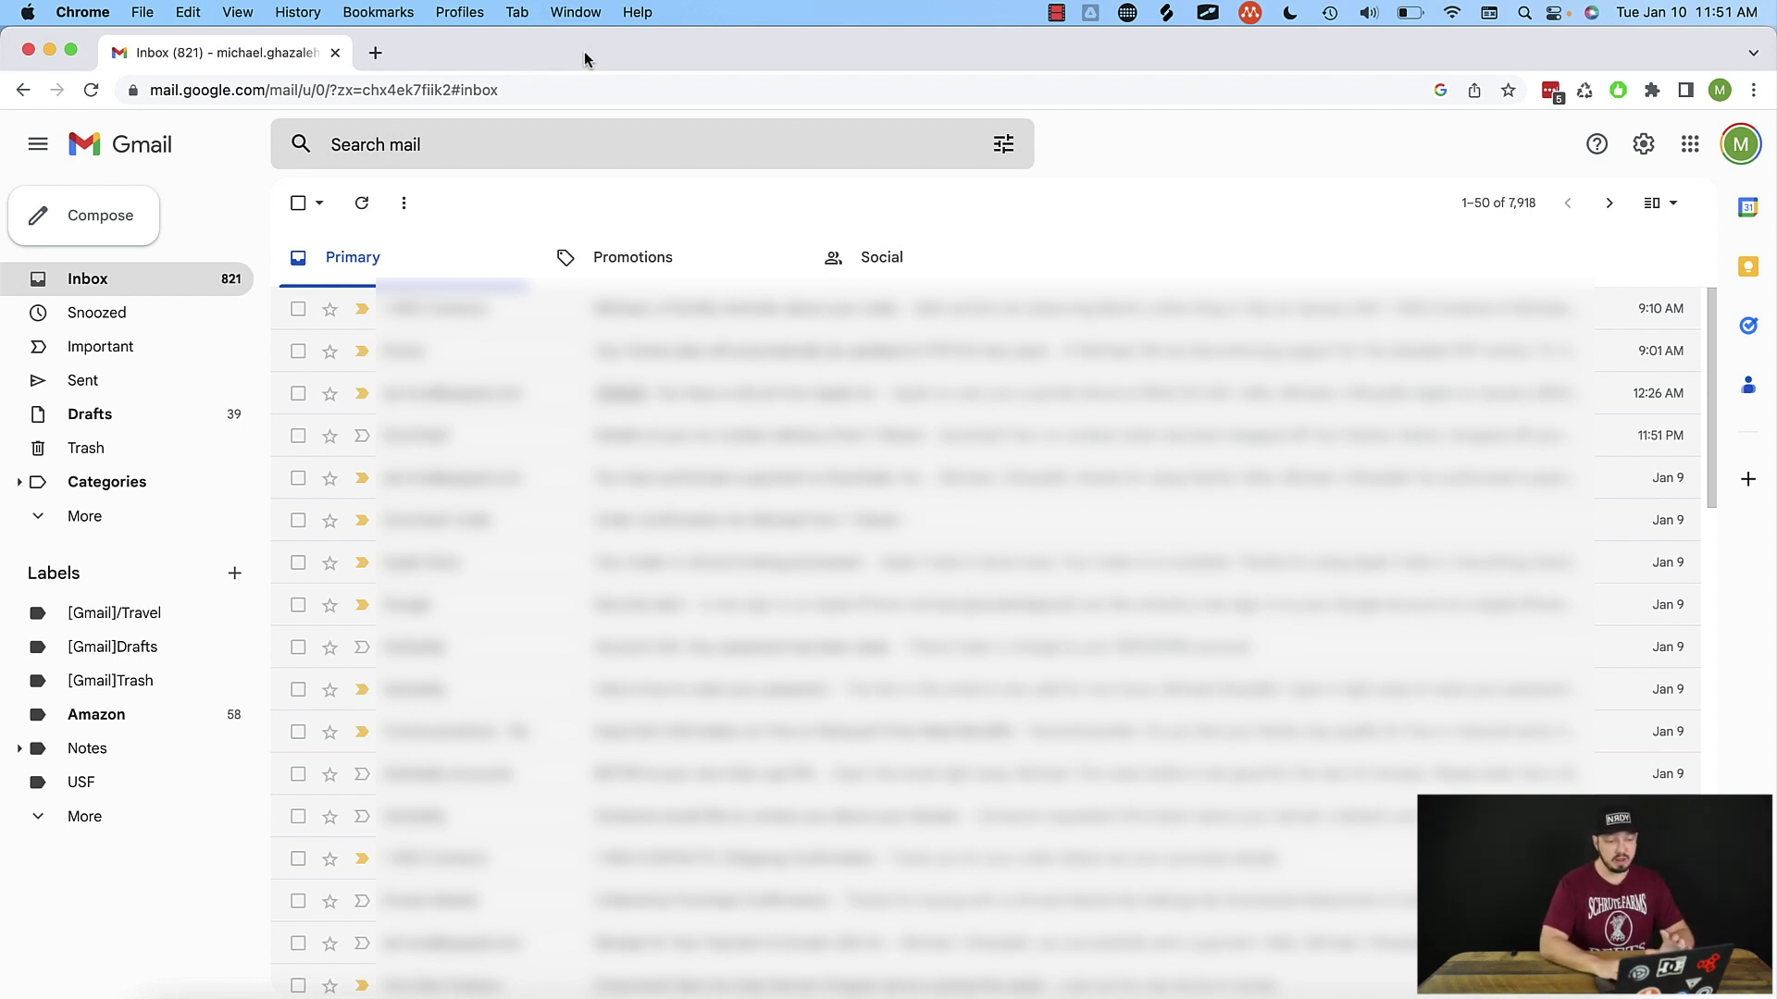
Open the Zoom for Google Workspace listing from Gmail's Get Add-ons panel
{"action": "left_click", "coordinate": [1747, 481]}
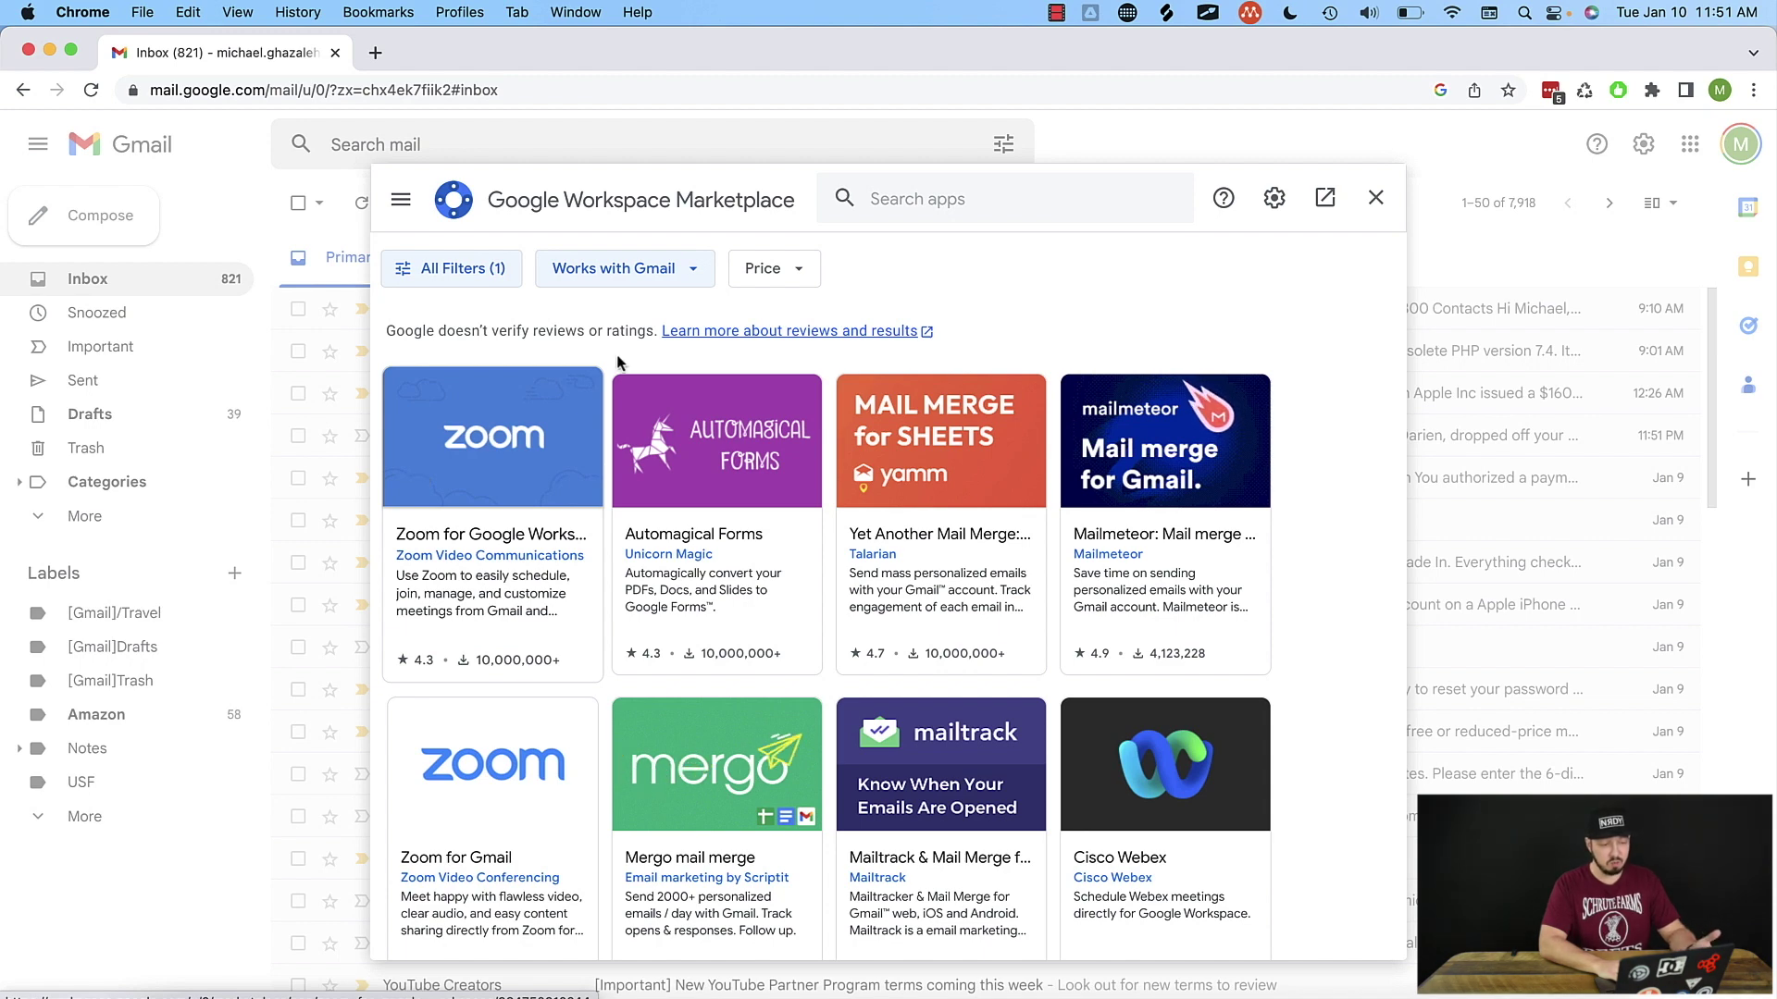
{"action": "left_click", "coordinate": [515, 430]}
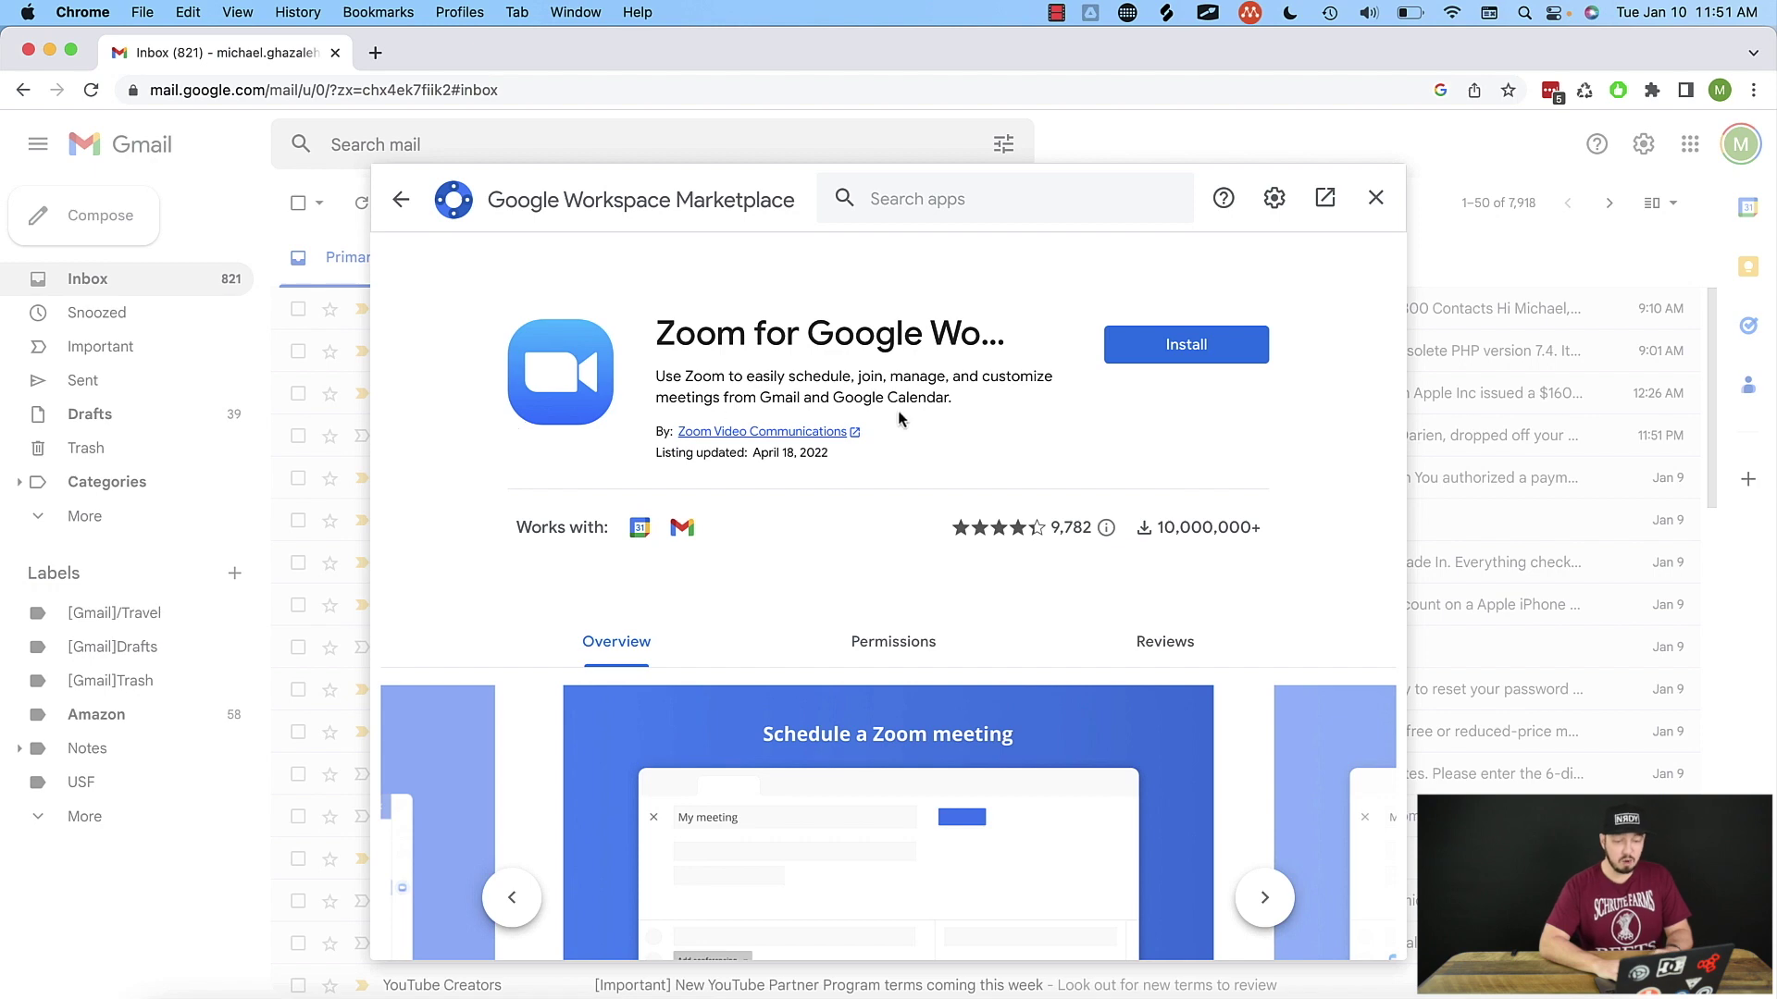
Install Zoom for Google Workspace, choosing the Google account and allowing its requested access
{"action": "left_click", "coordinate": [1181, 352]}
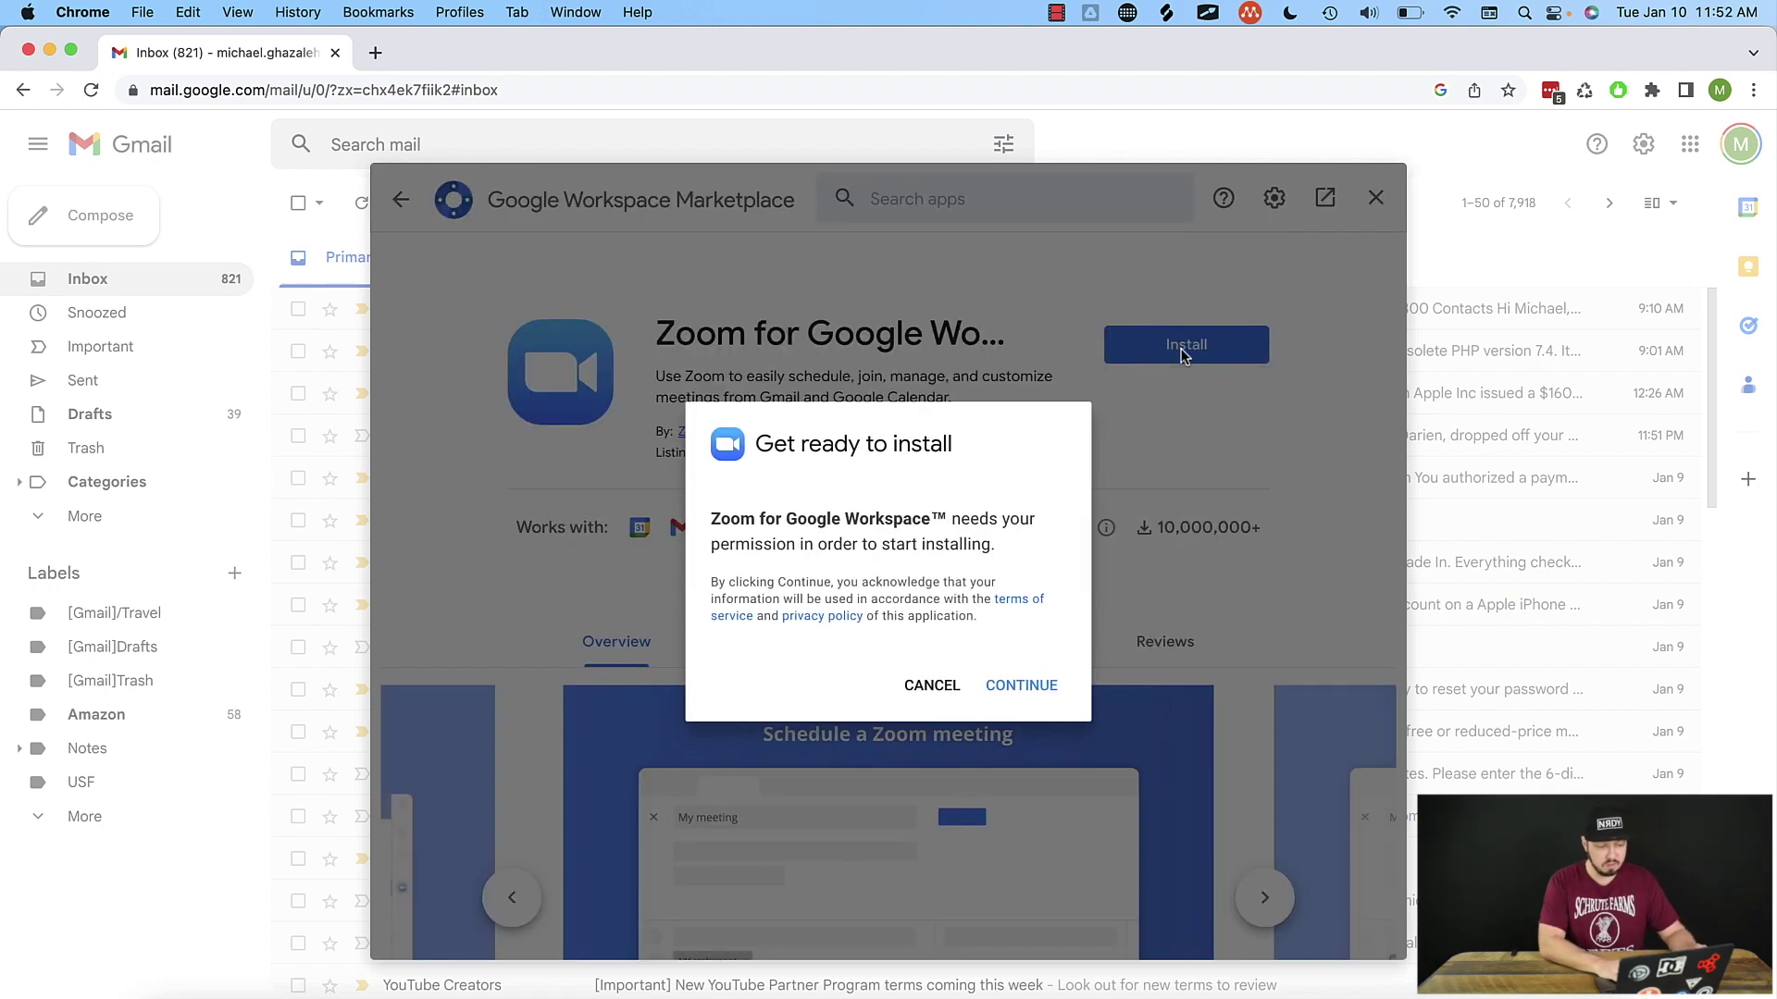
{"action": "left_click", "coordinate": [1027, 687]}
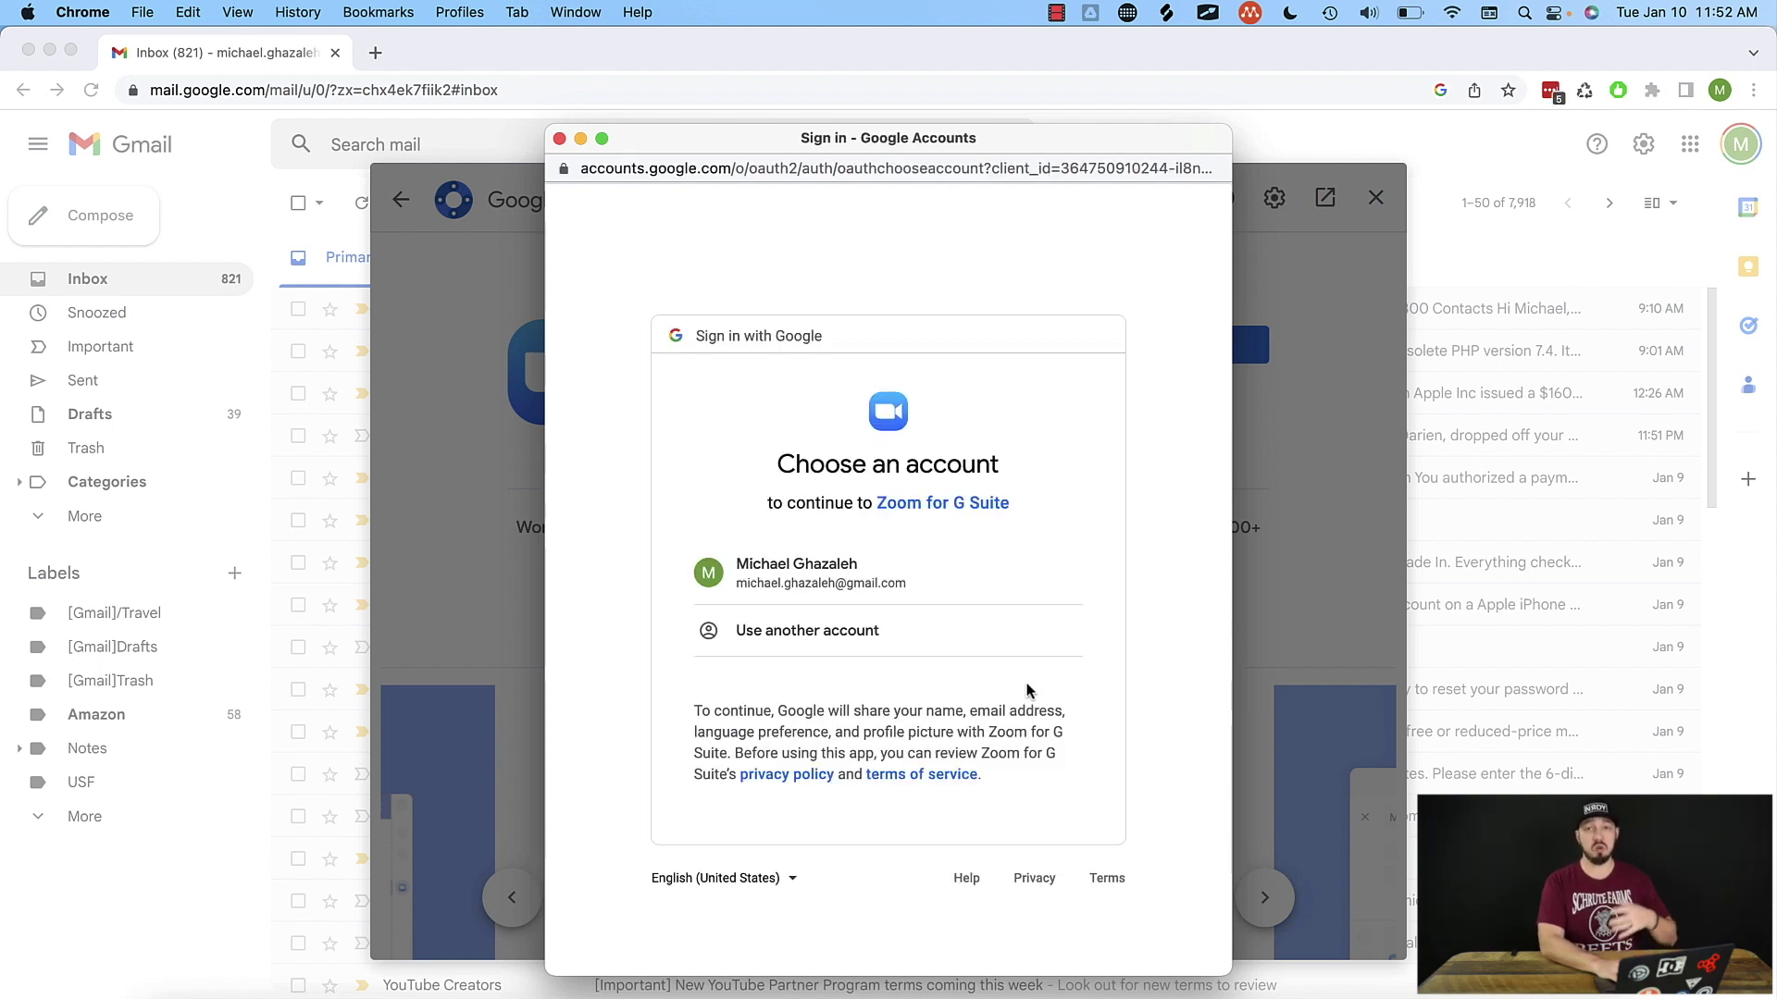
{"action": "left_click", "coordinate": [914, 578]}
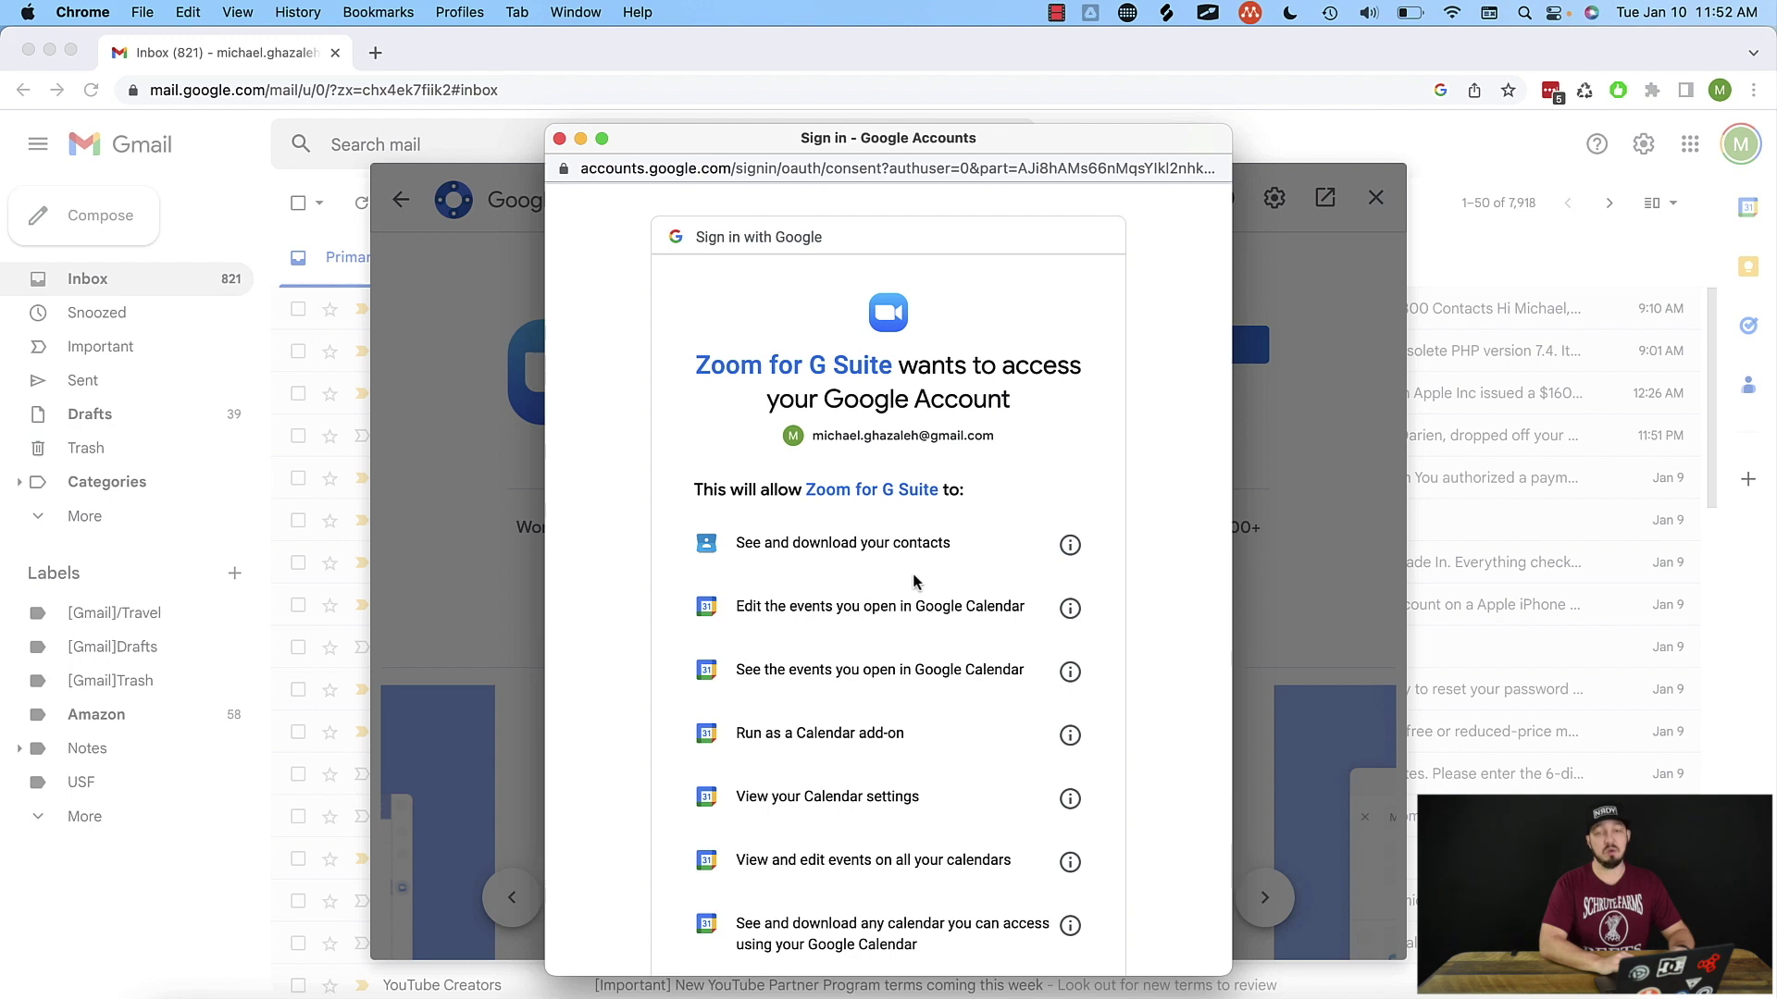
{"action": "scroll", "coordinate": [913, 581], "scroll_direction": "down", "scroll_amount": 10}
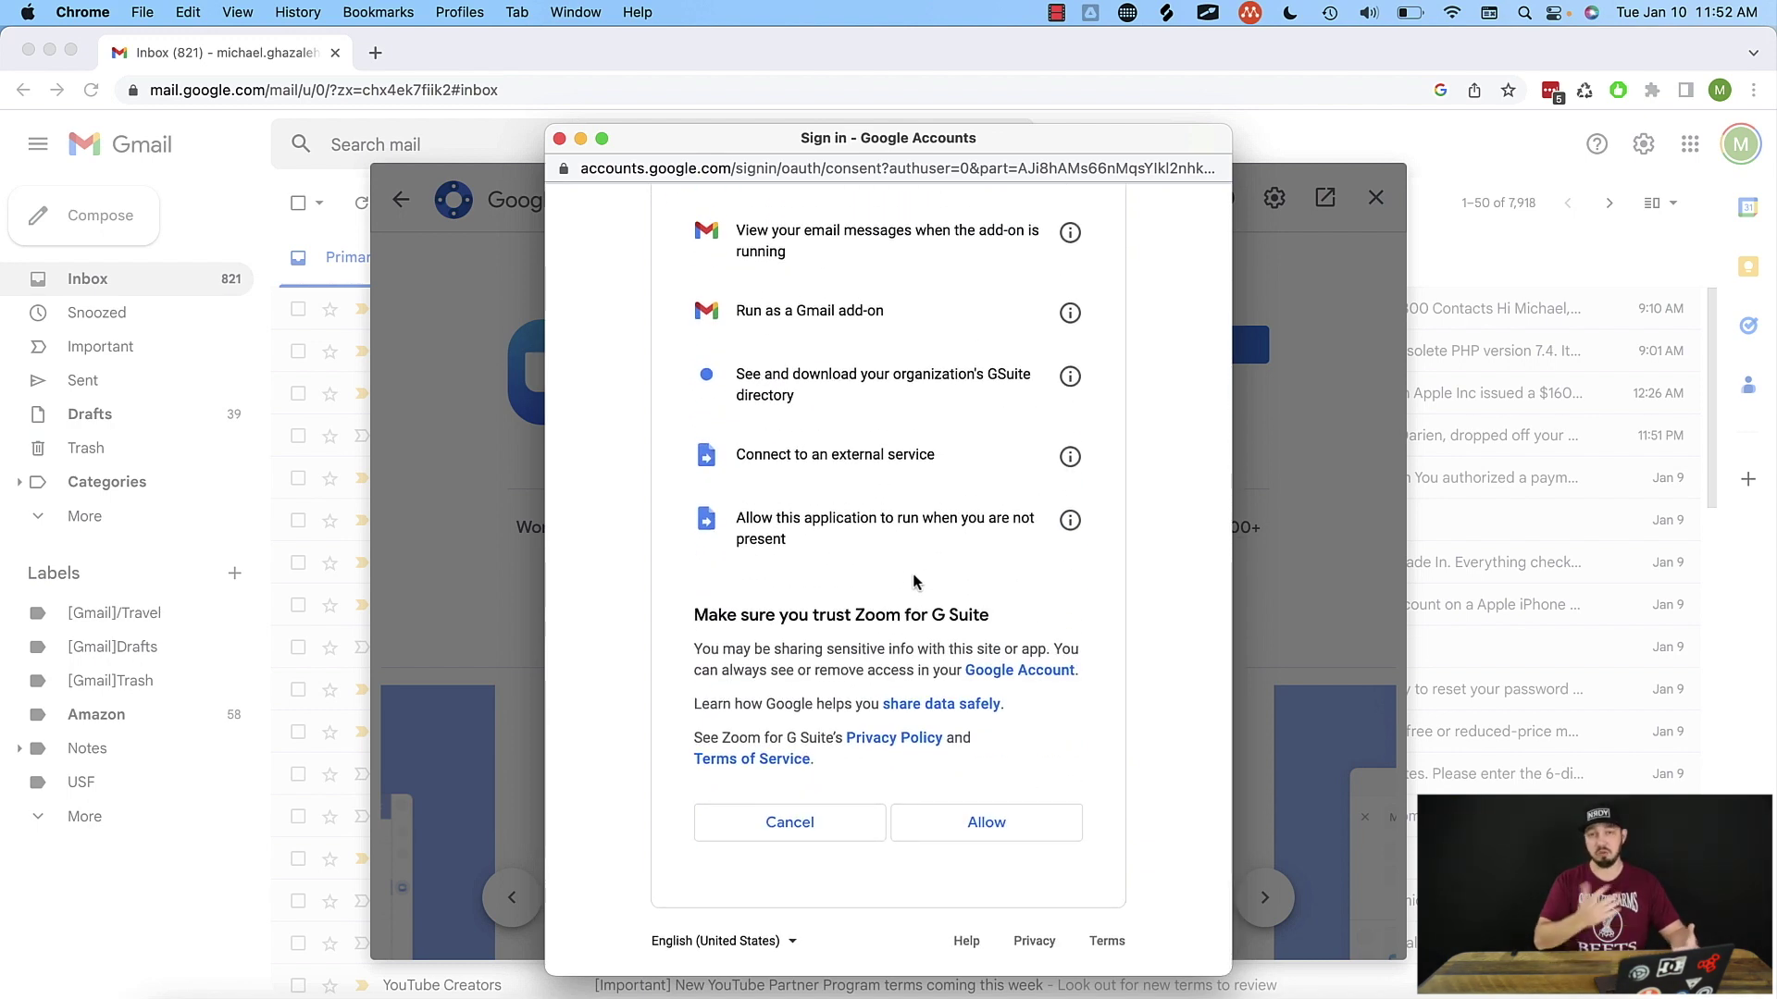
{"action": "left_click", "coordinate": [940, 823]}
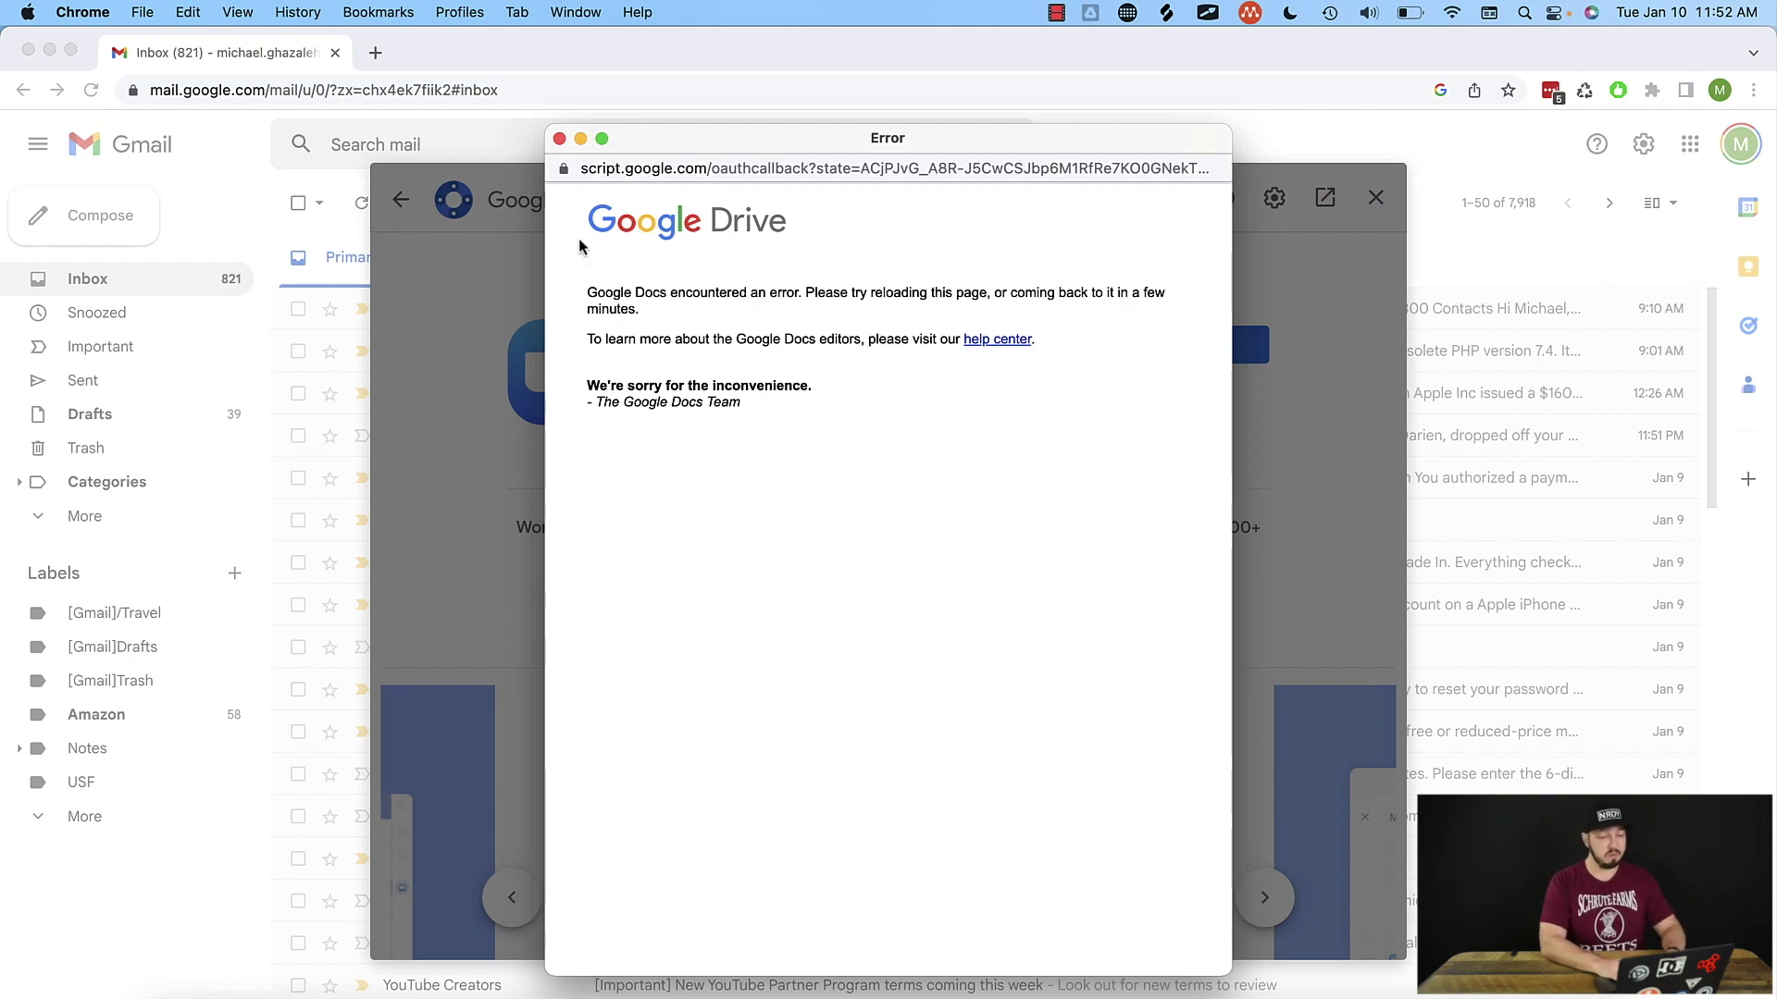
Dismiss the error and installation-complete dialogs, then close the Marketplace back to the inbox
{"action": "left_click", "coordinate": [559, 139]}
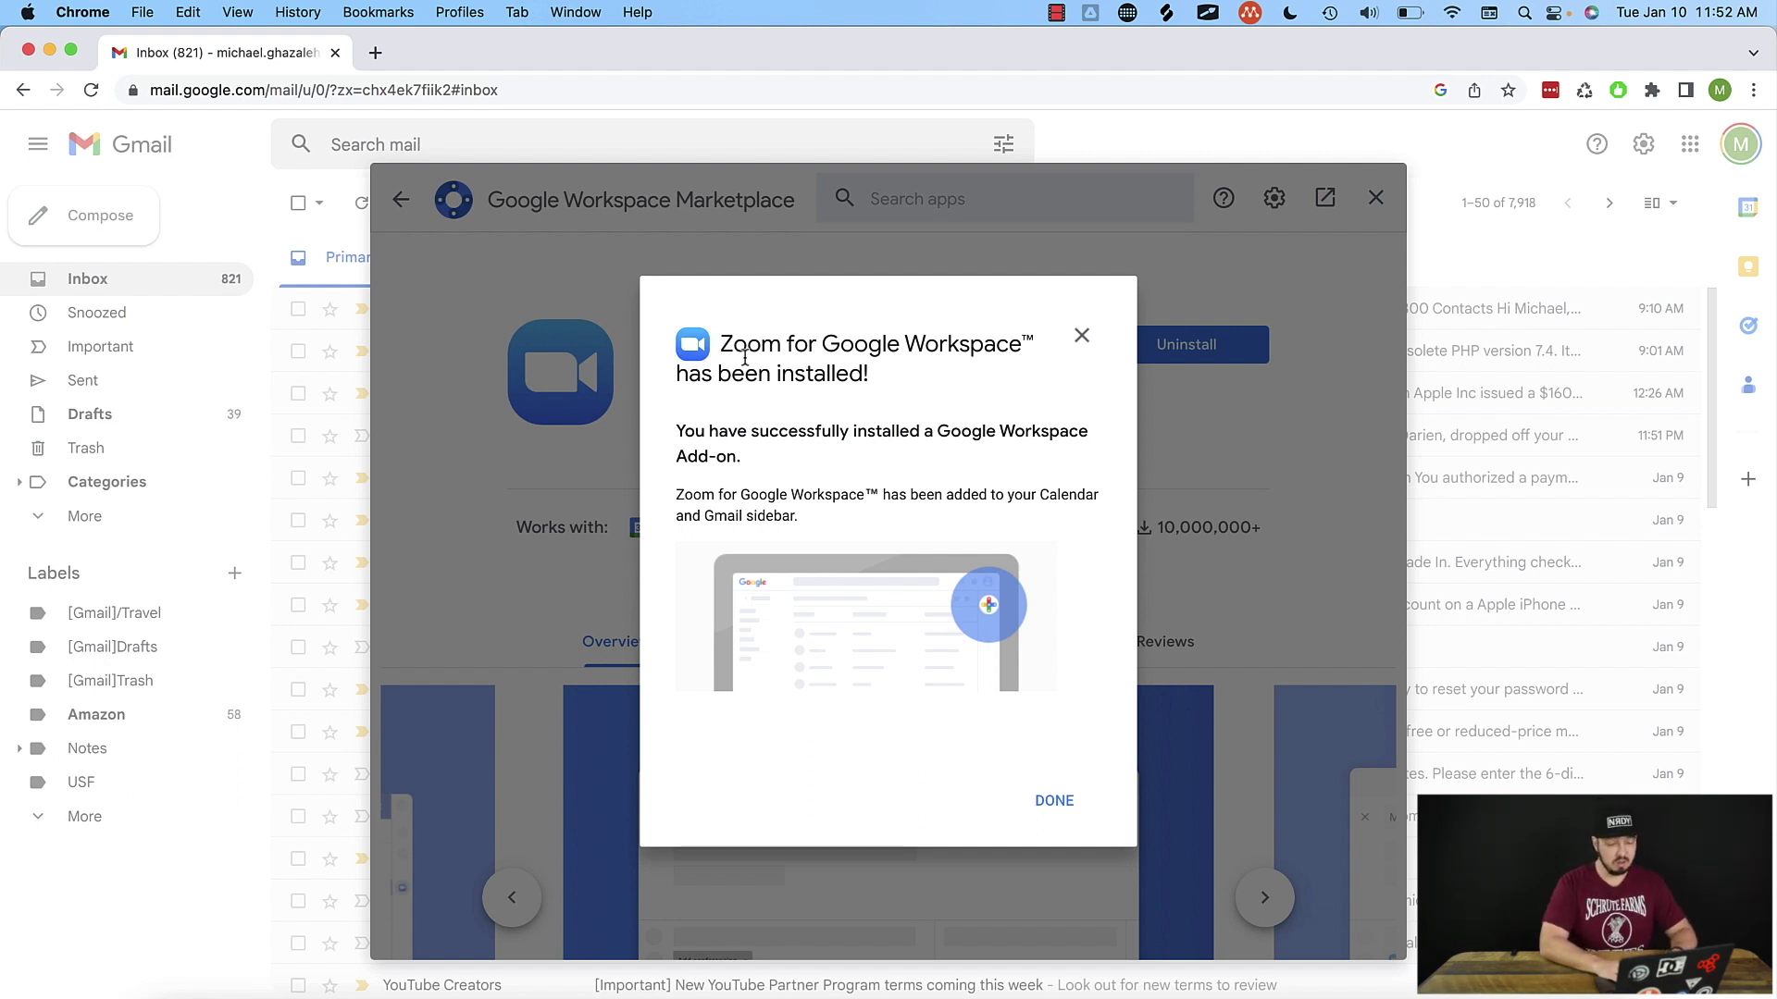
{"action": "left_click", "coordinate": [1038, 807]}
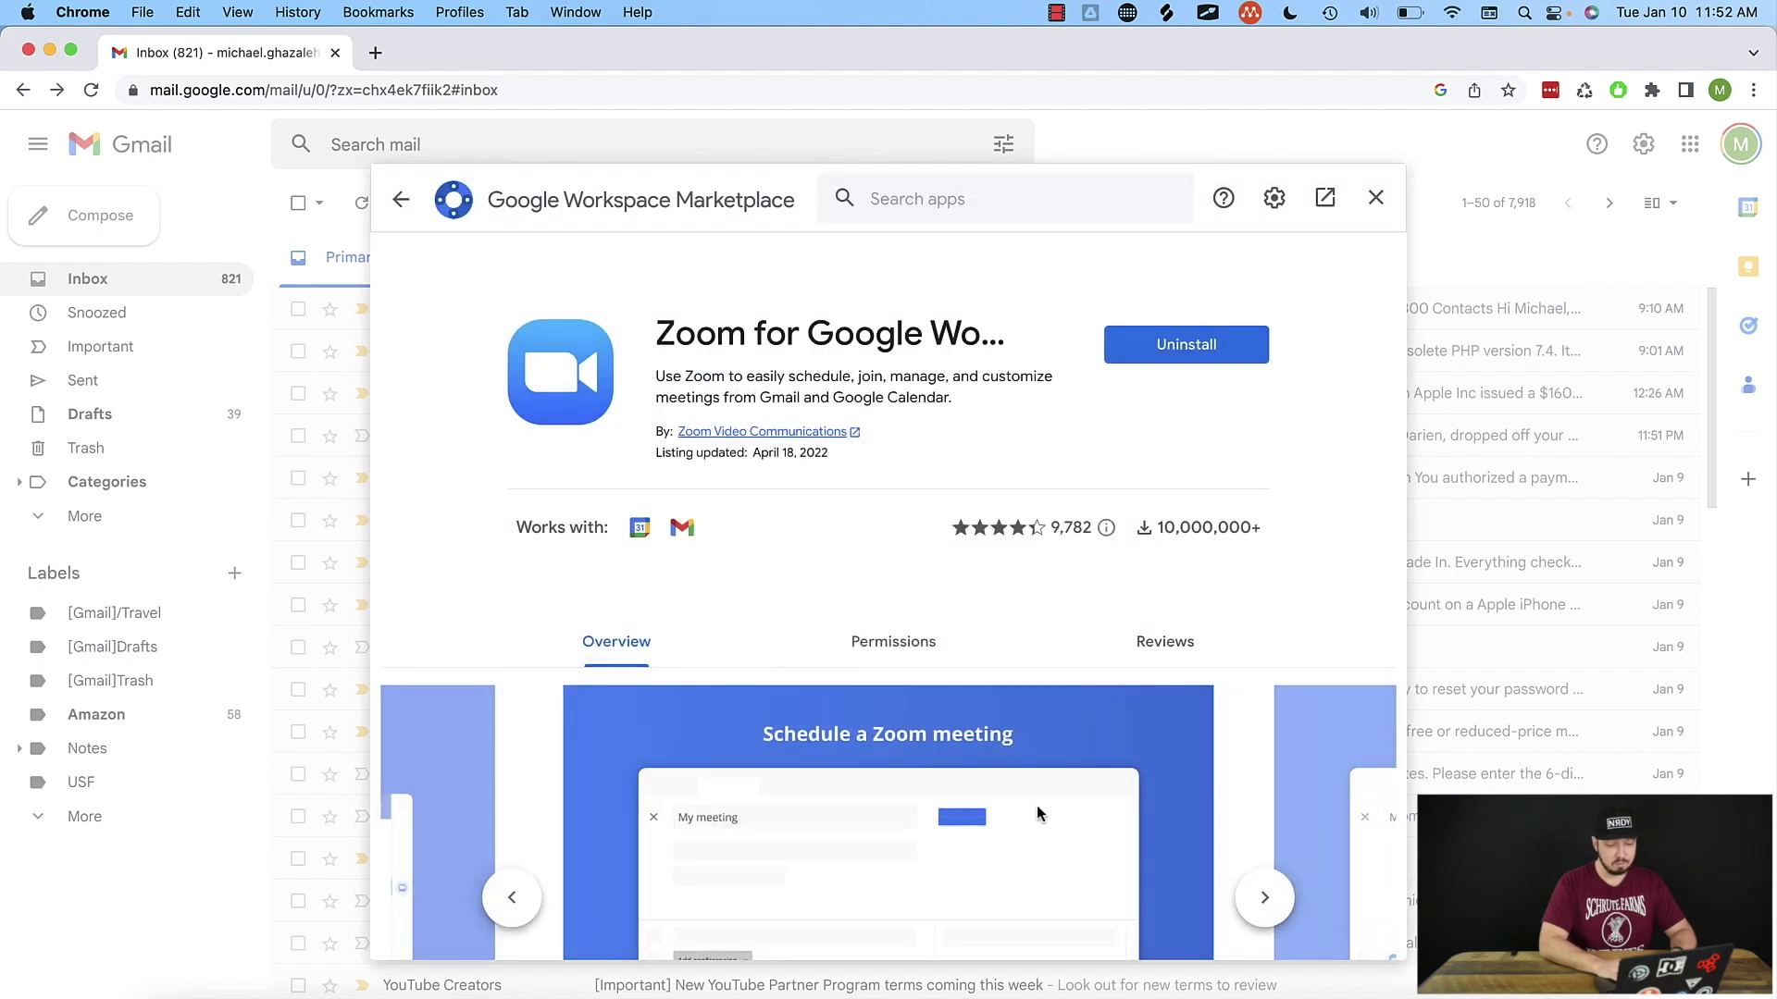
{"action": "left_click", "coordinate": [1373, 201]}
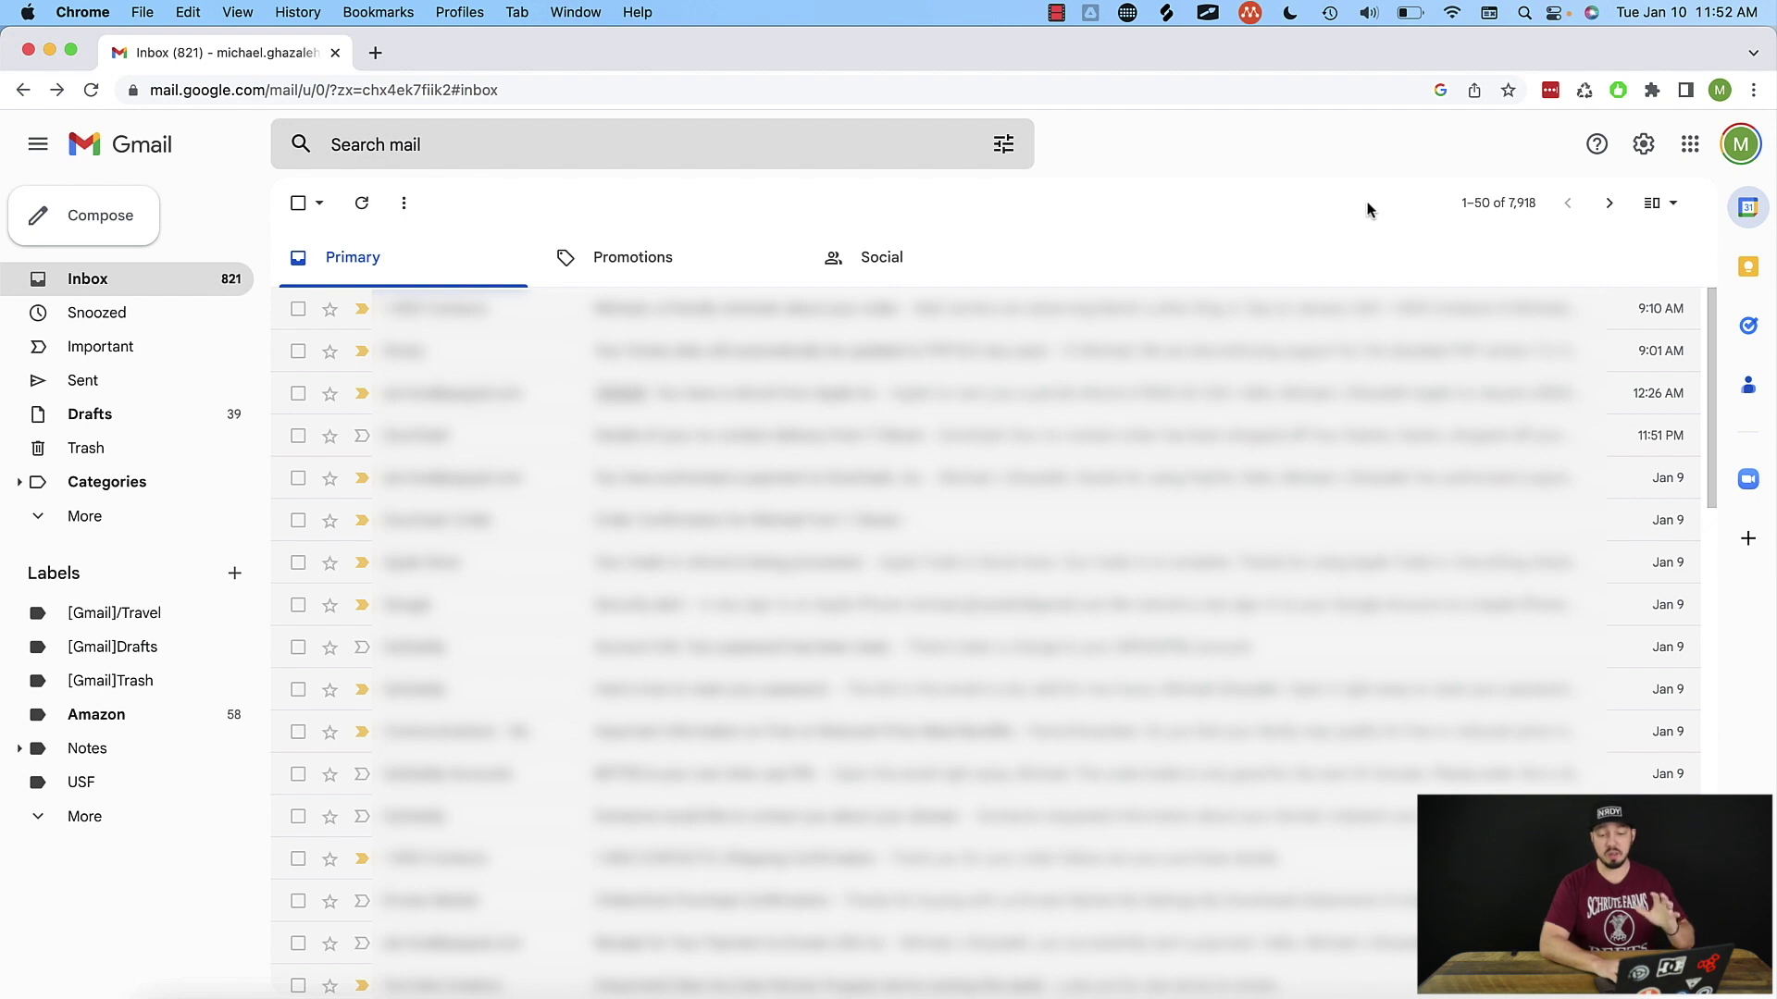
{"action": "left_click", "coordinate": [1750, 494]}
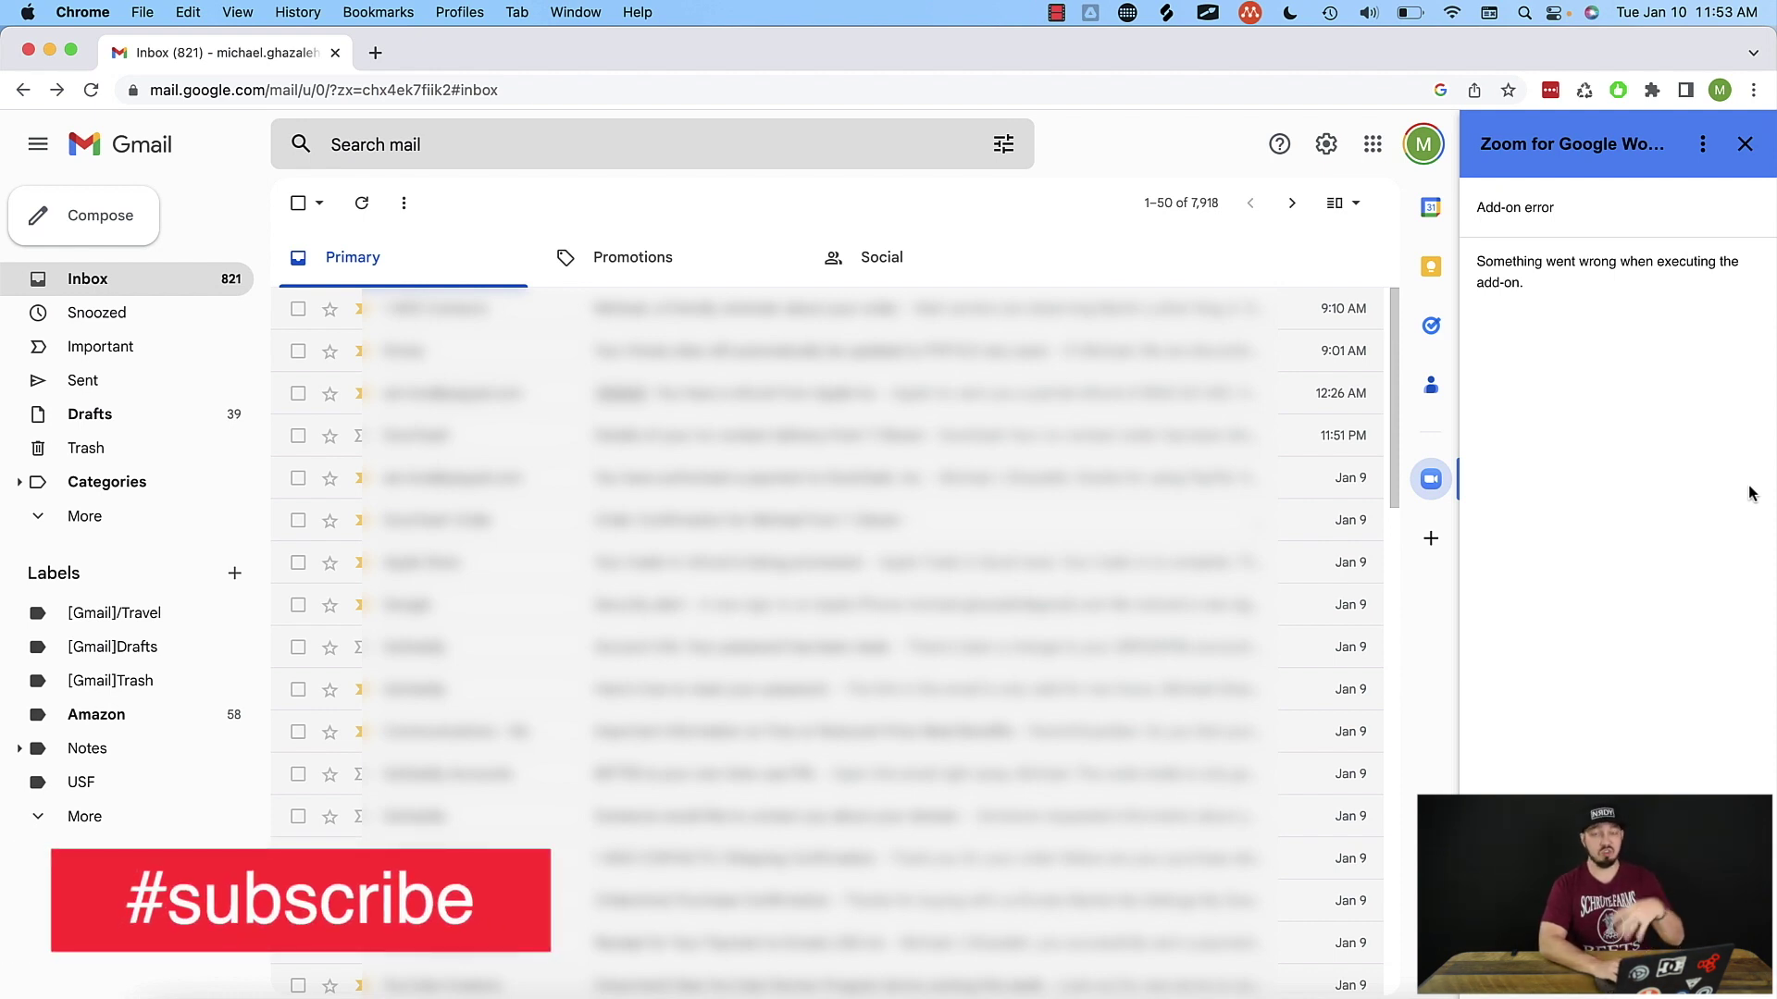
{"action": "left_click", "coordinate": [1701, 145]}
{"action": "left_click", "coordinate": [1657, 196]}
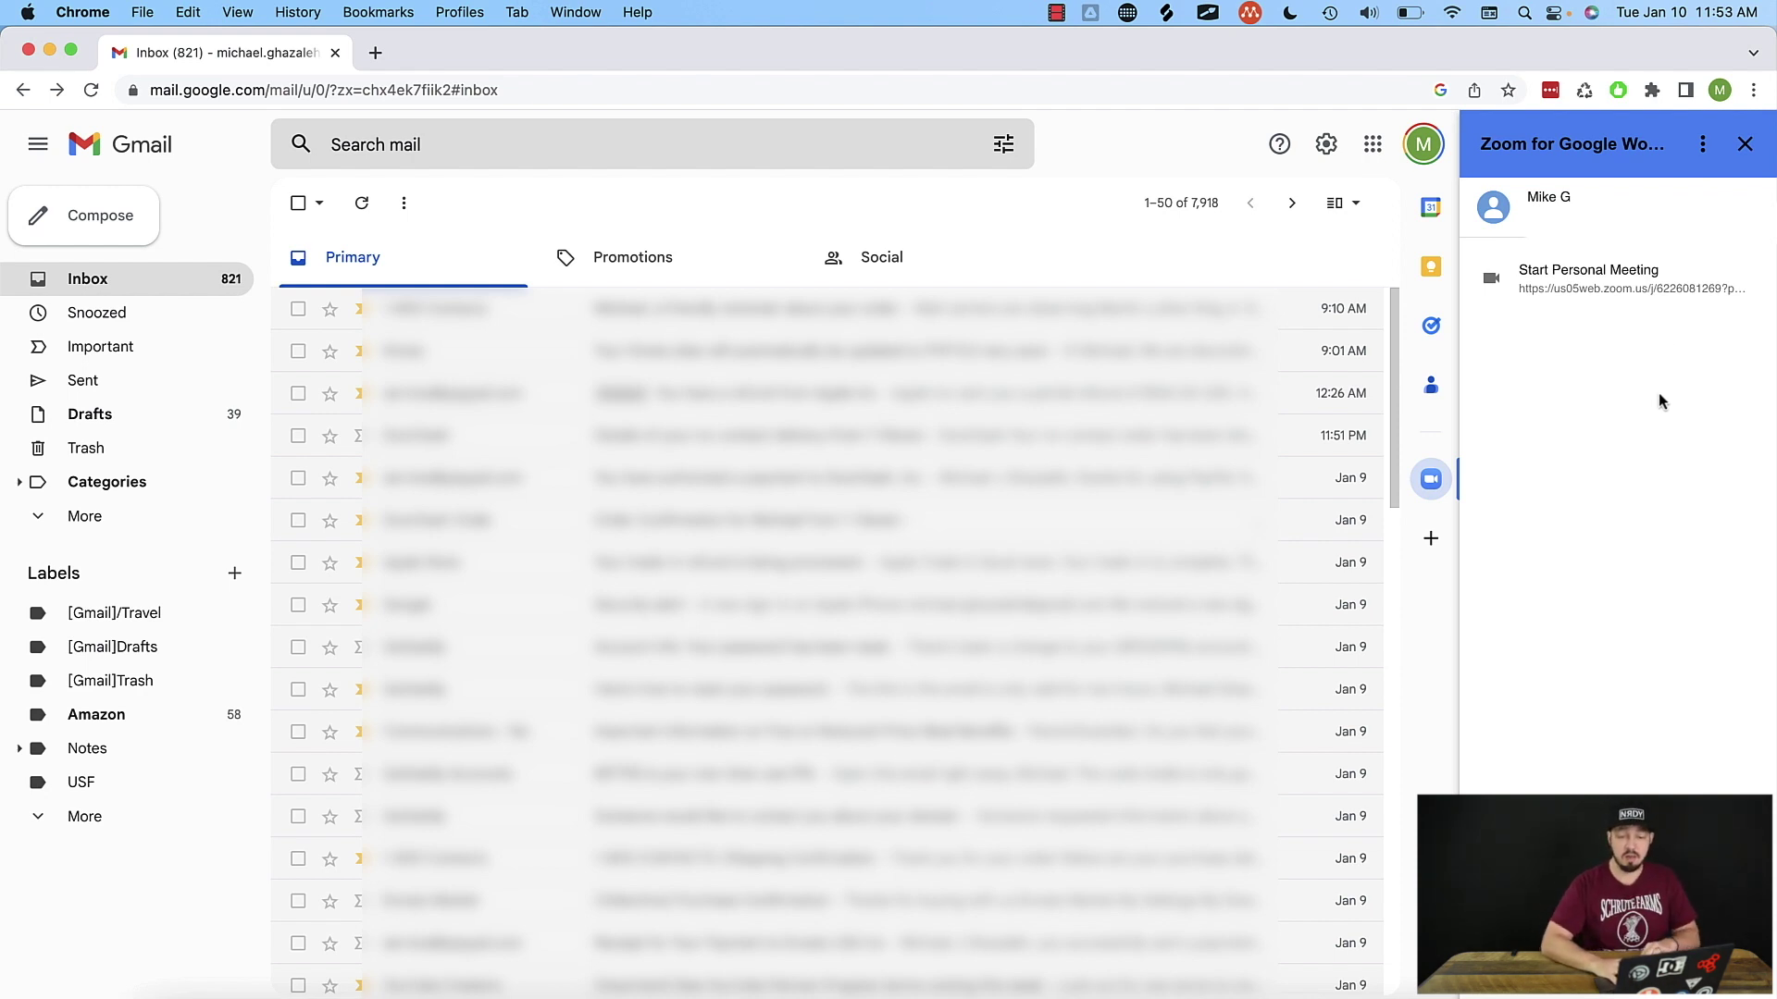
{"action": "left_click", "coordinate": [1746, 144]}
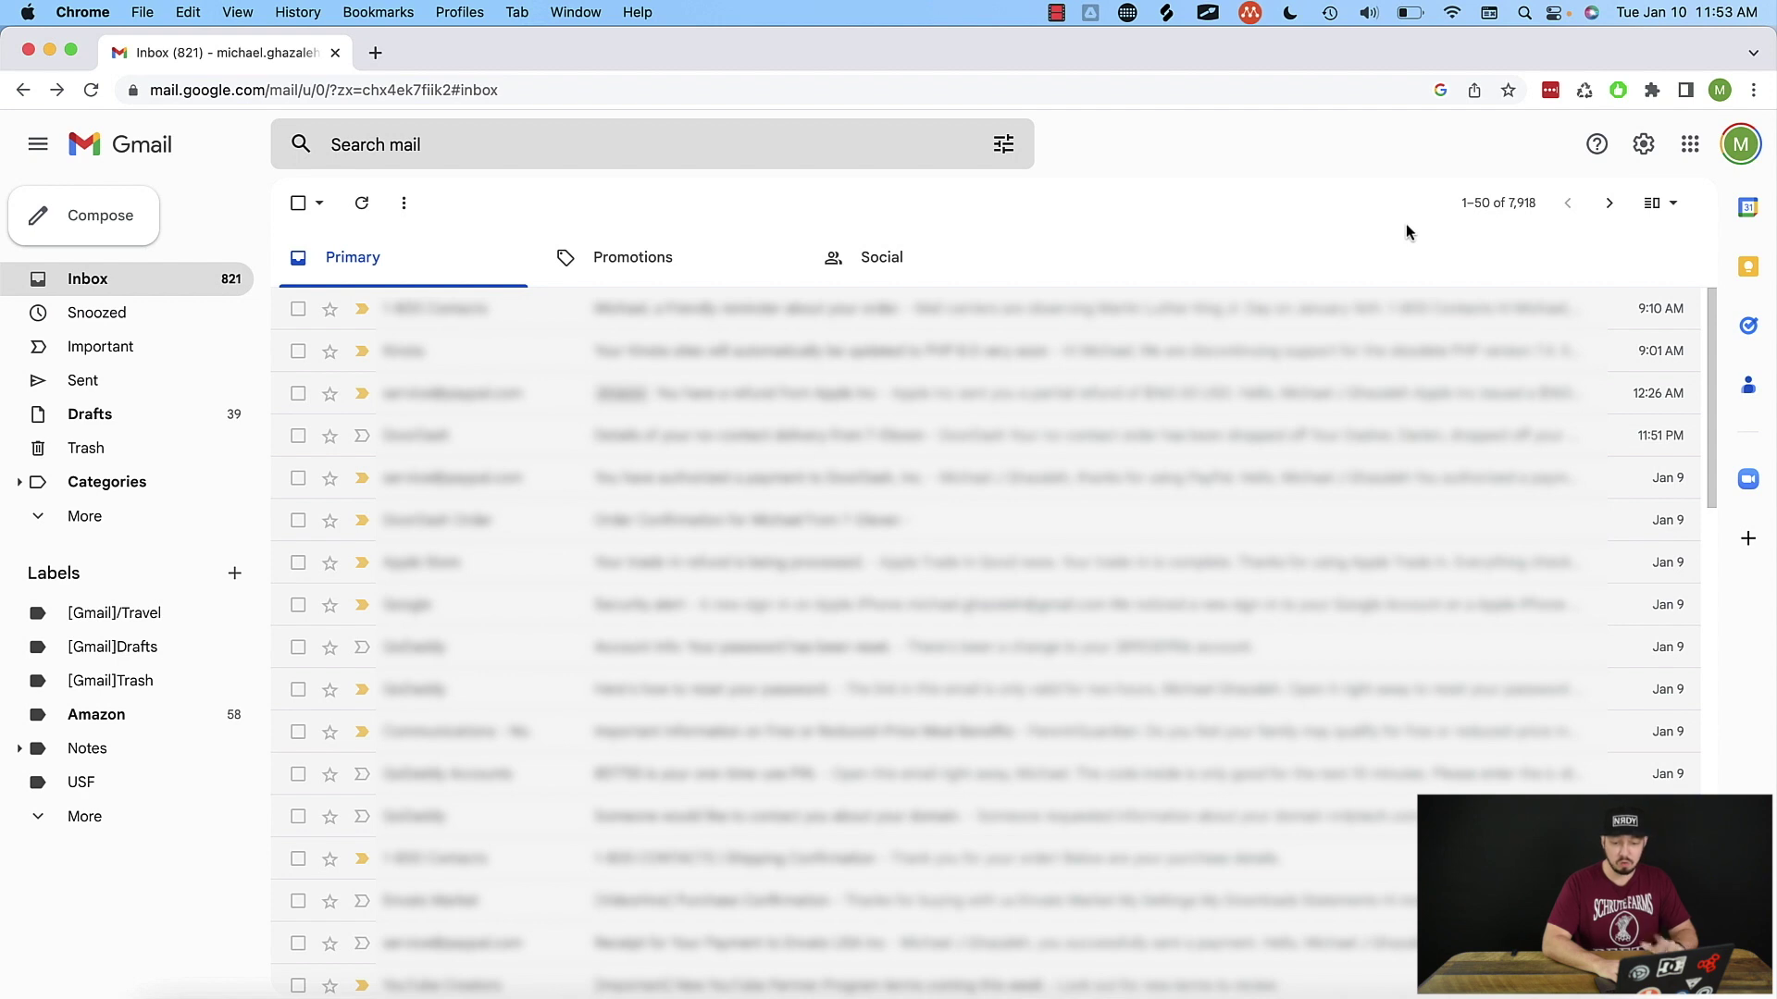
In the side-panel Calendar, create a 10:00–11:00am event draft on Sat, Jan 14
{"action": "left_click", "coordinate": [1756, 207]}
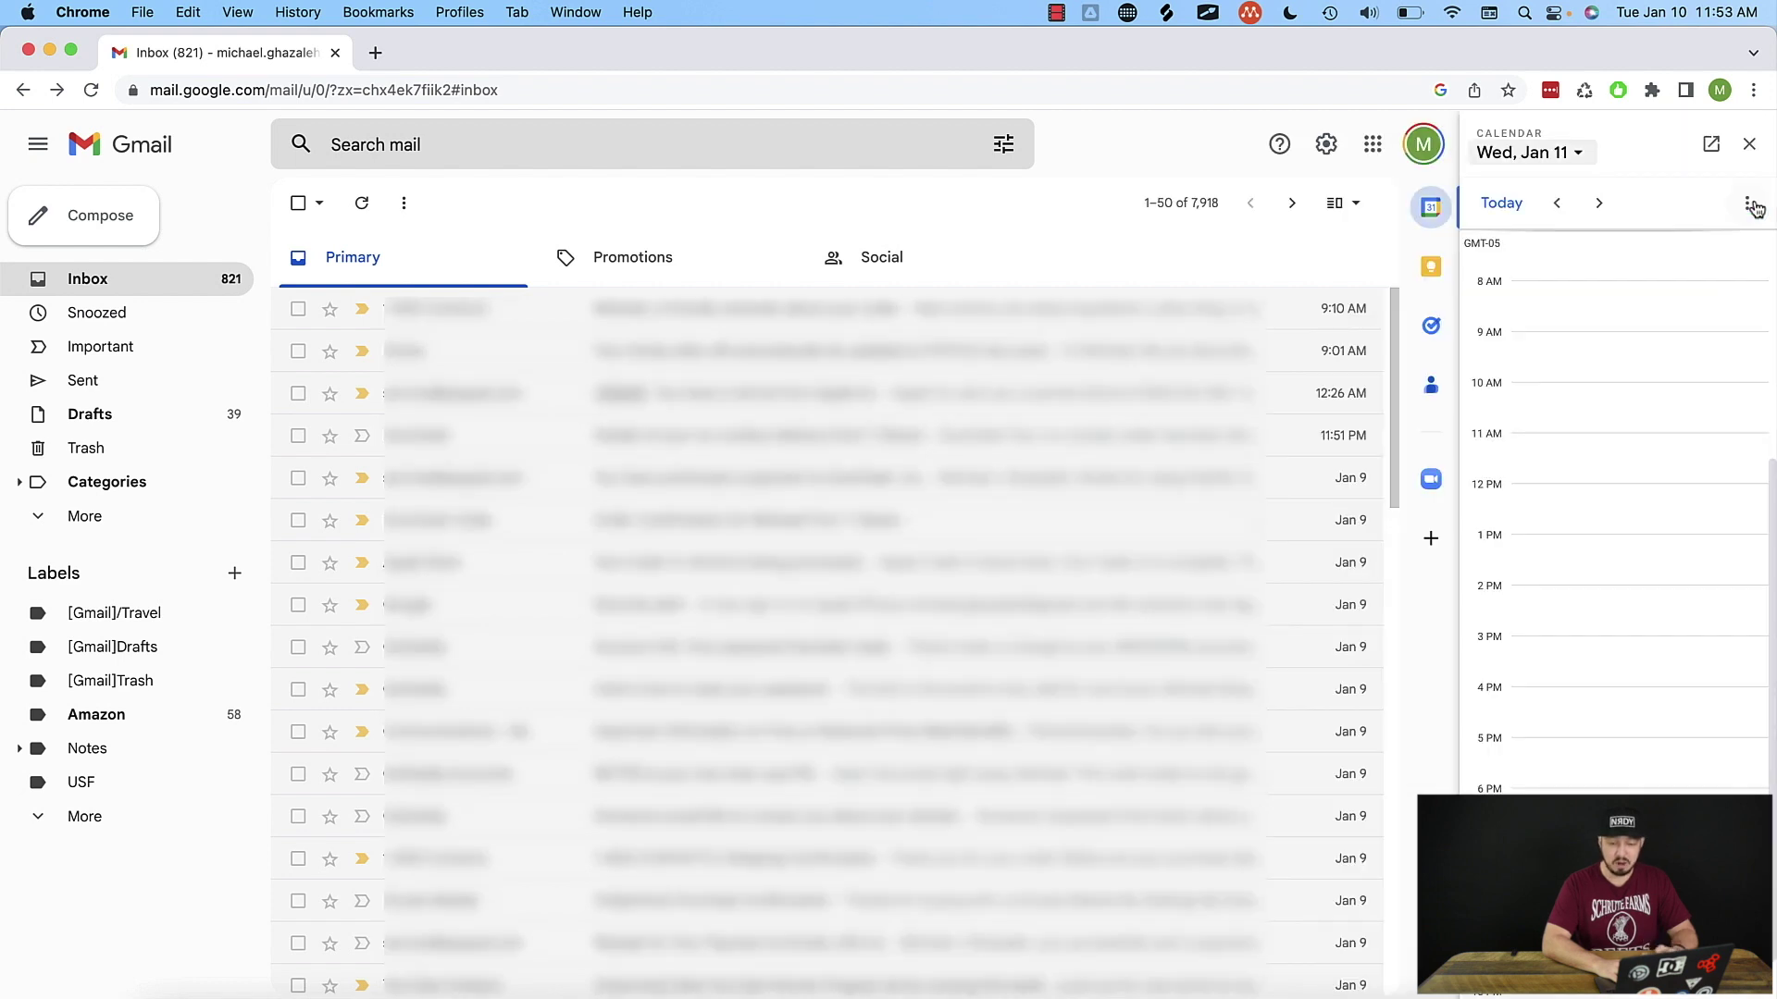
{"action": "left_click", "coordinate": [1579, 153]}
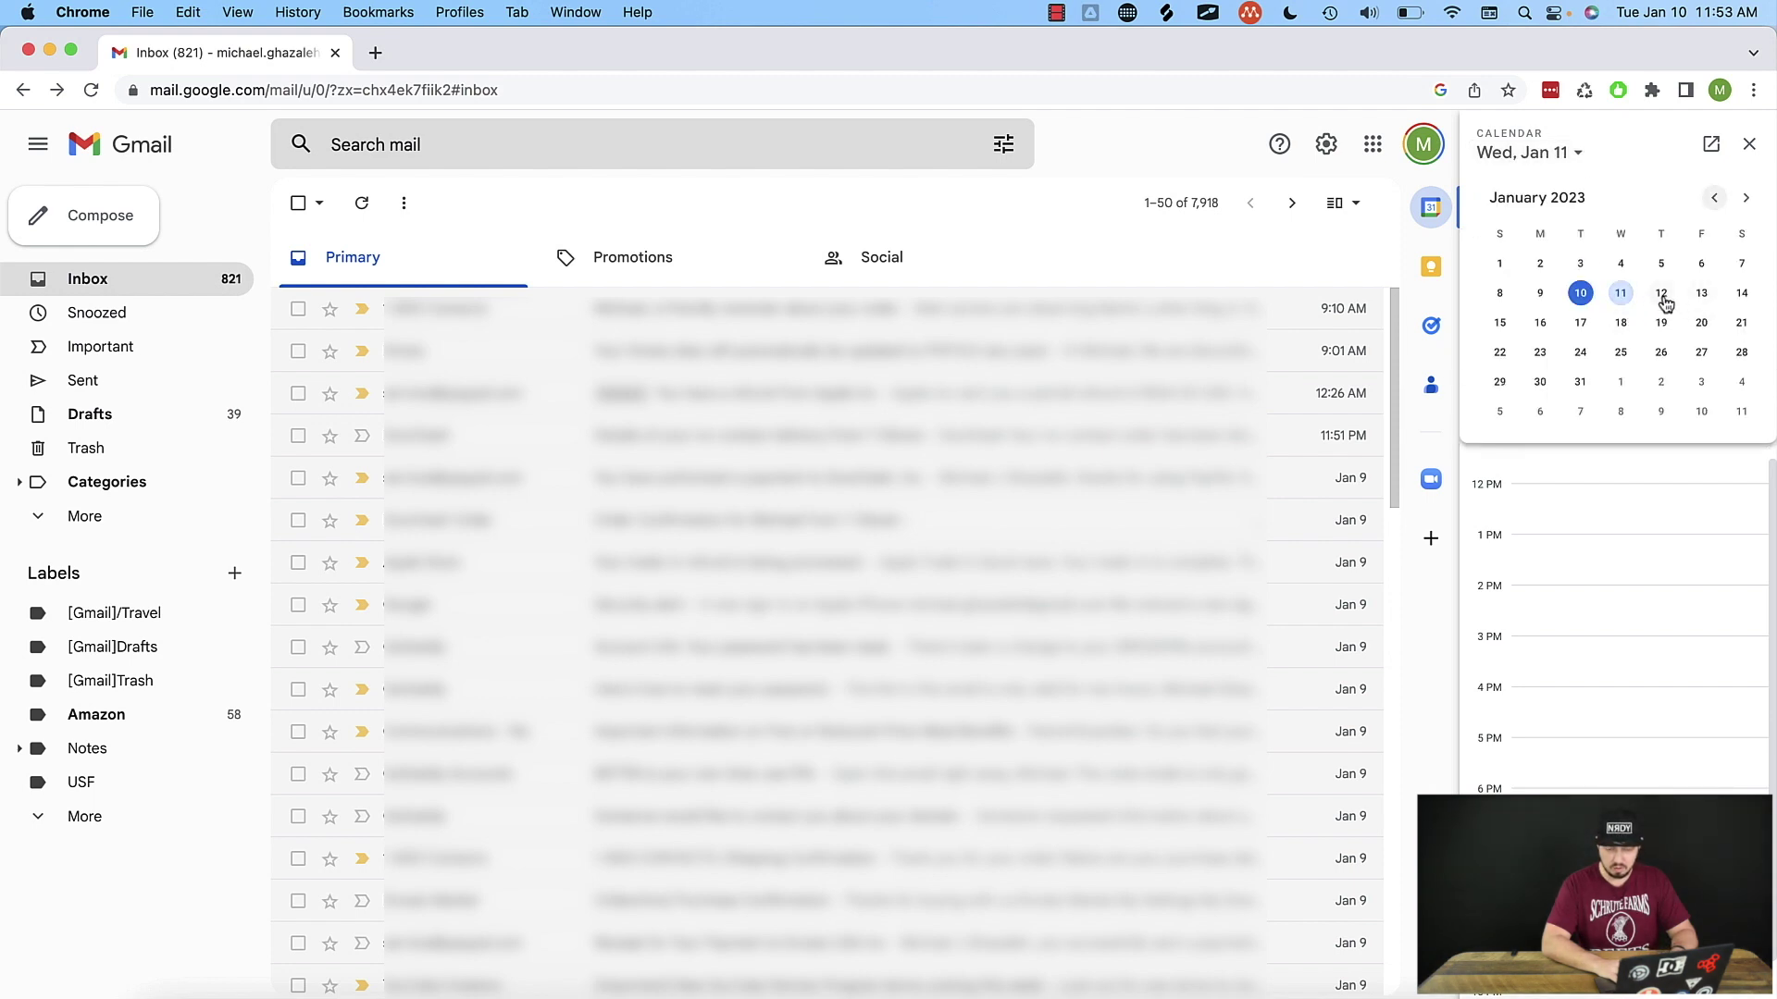
{"action": "left_click", "coordinate": [1739, 293]}
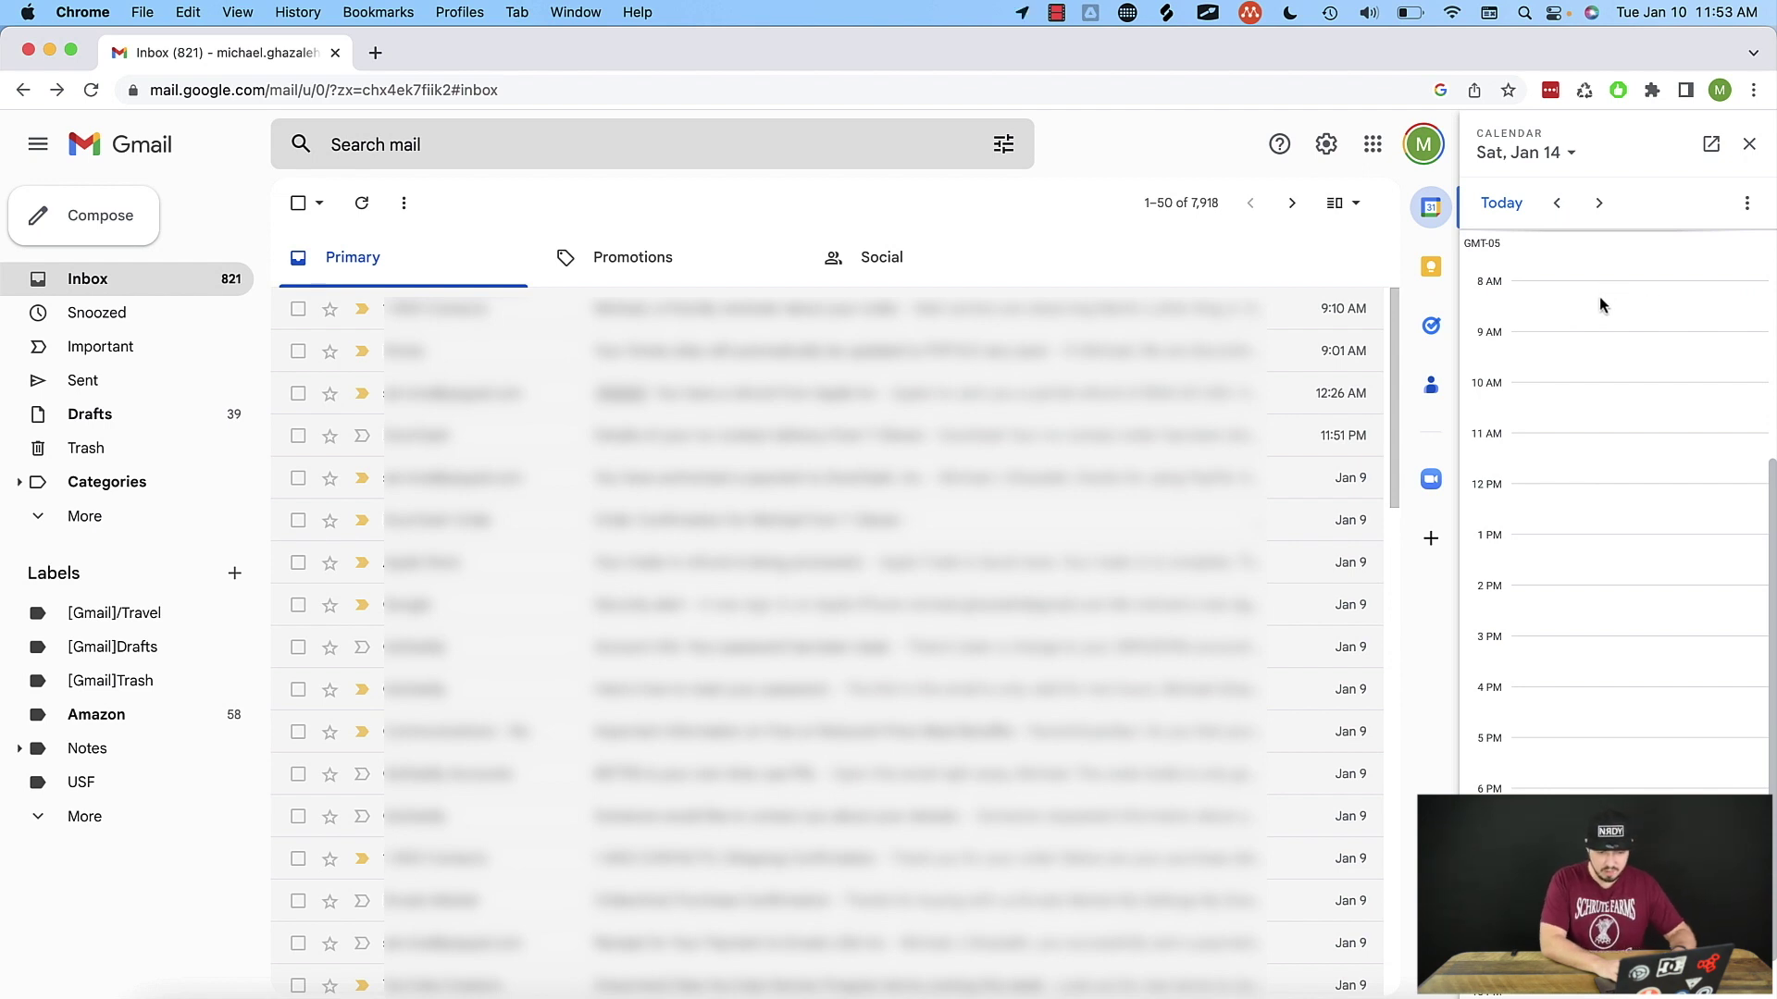
{"action": "left_click", "coordinate": [1531, 393]}
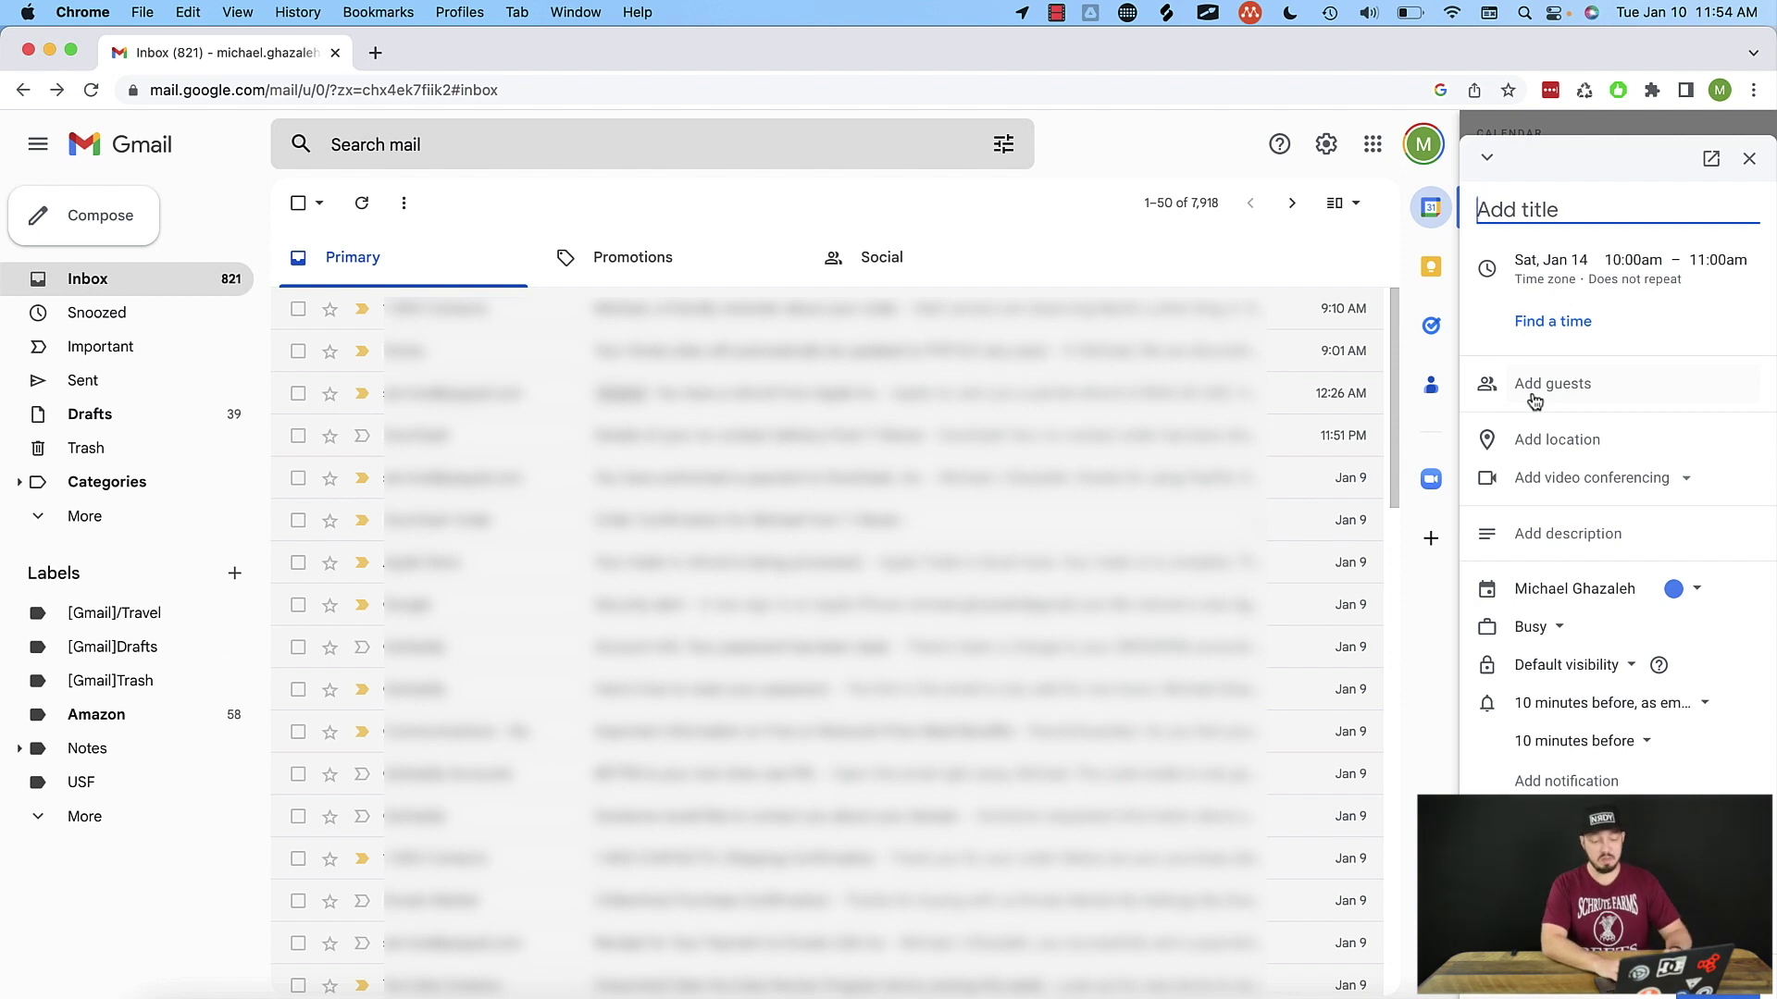
Title the event draft 'Test Meeting' and choose Zoom Meeting as its video conferencing
{"action": "type", "text": "Test Meeting"}
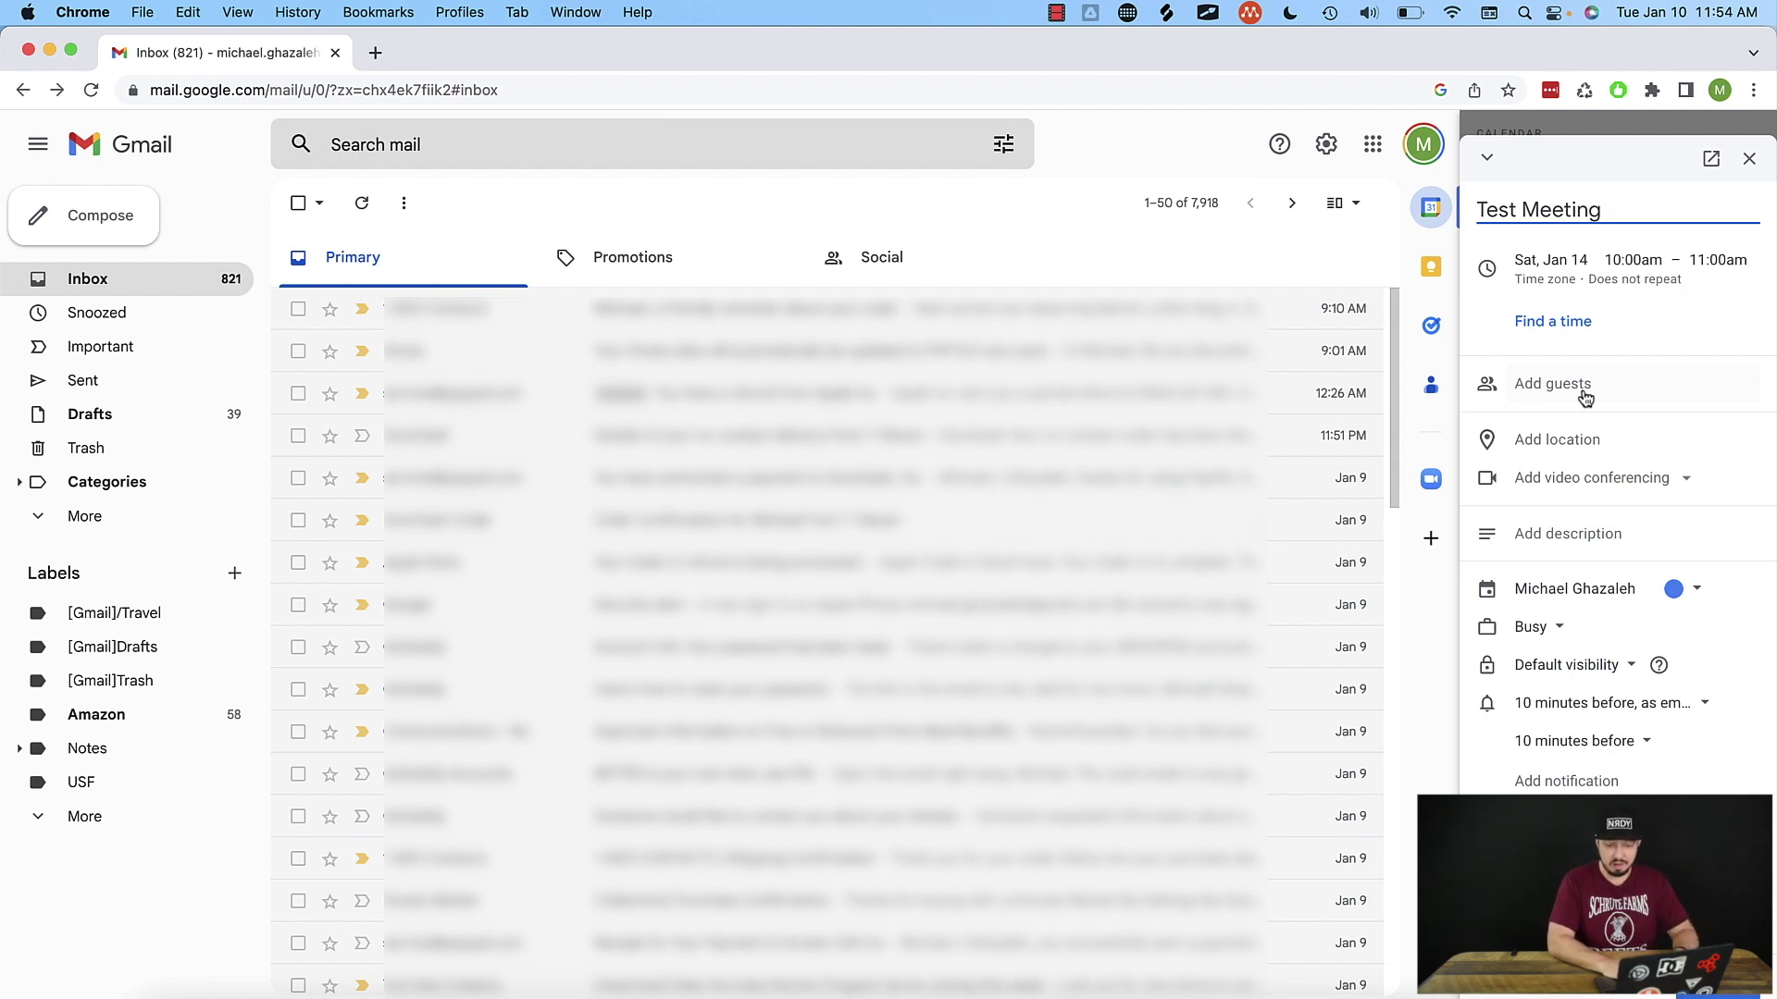
{"action": "left_click", "coordinate": [1679, 488]}
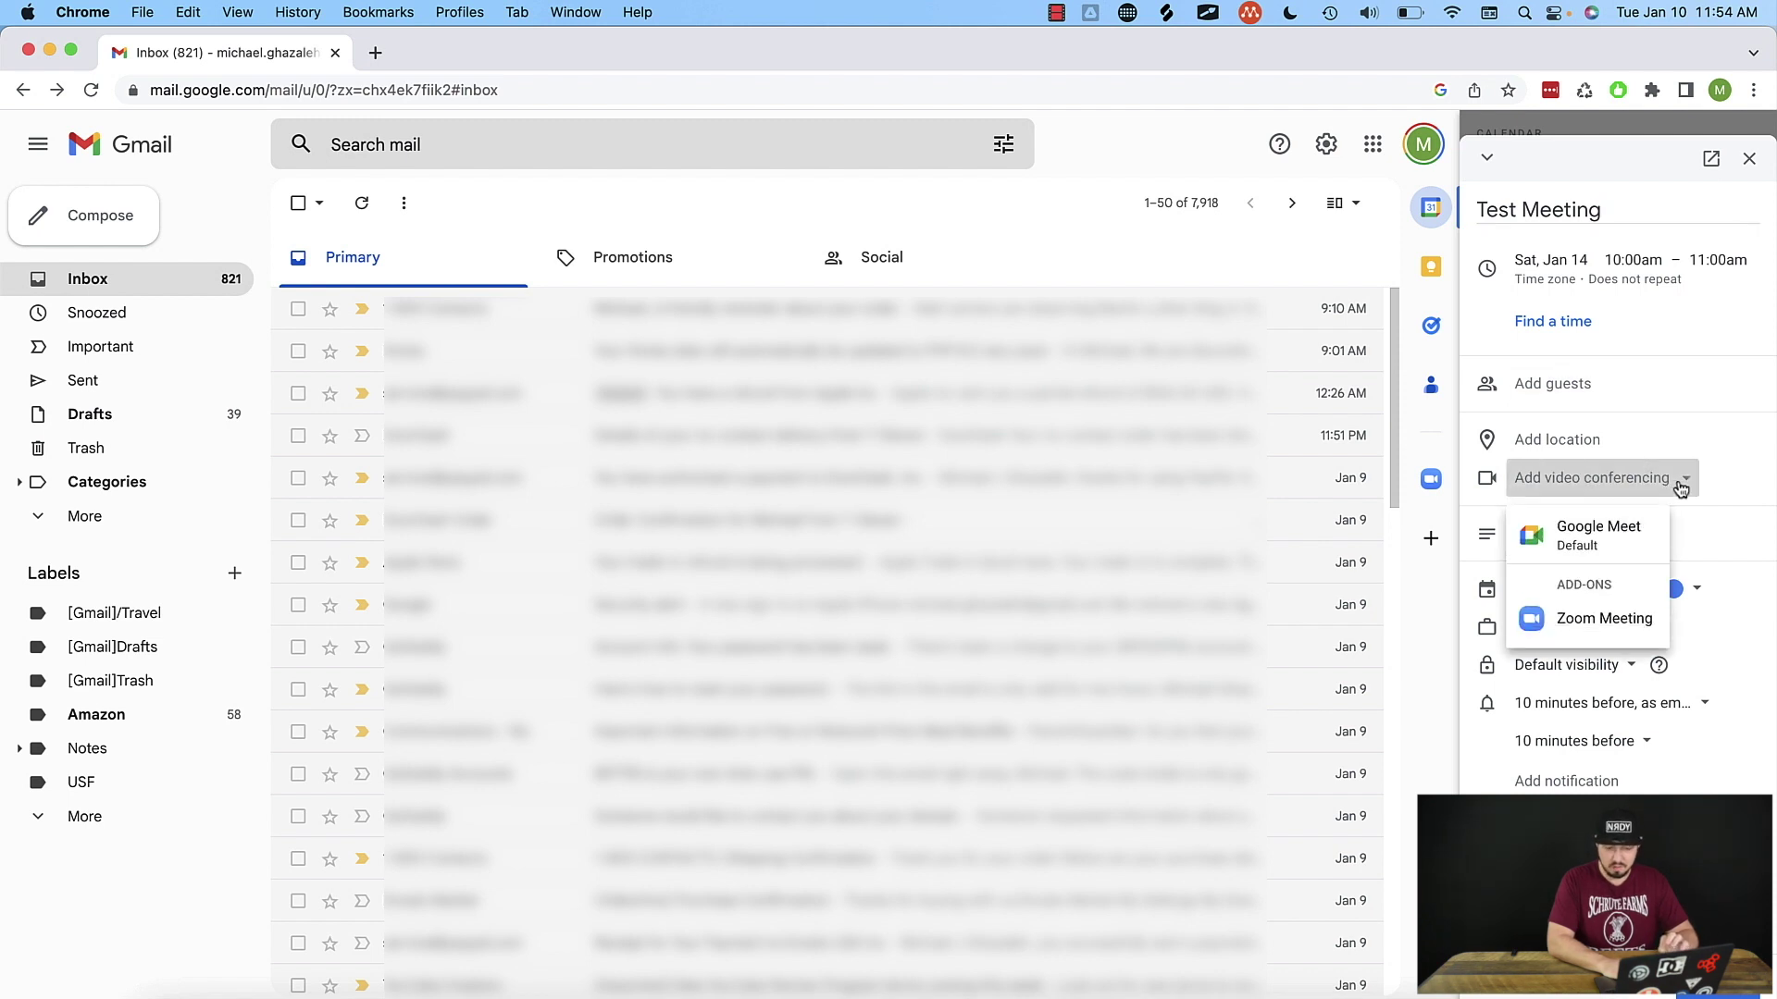
{"action": "left_click", "coordinate": [1634, 630]}
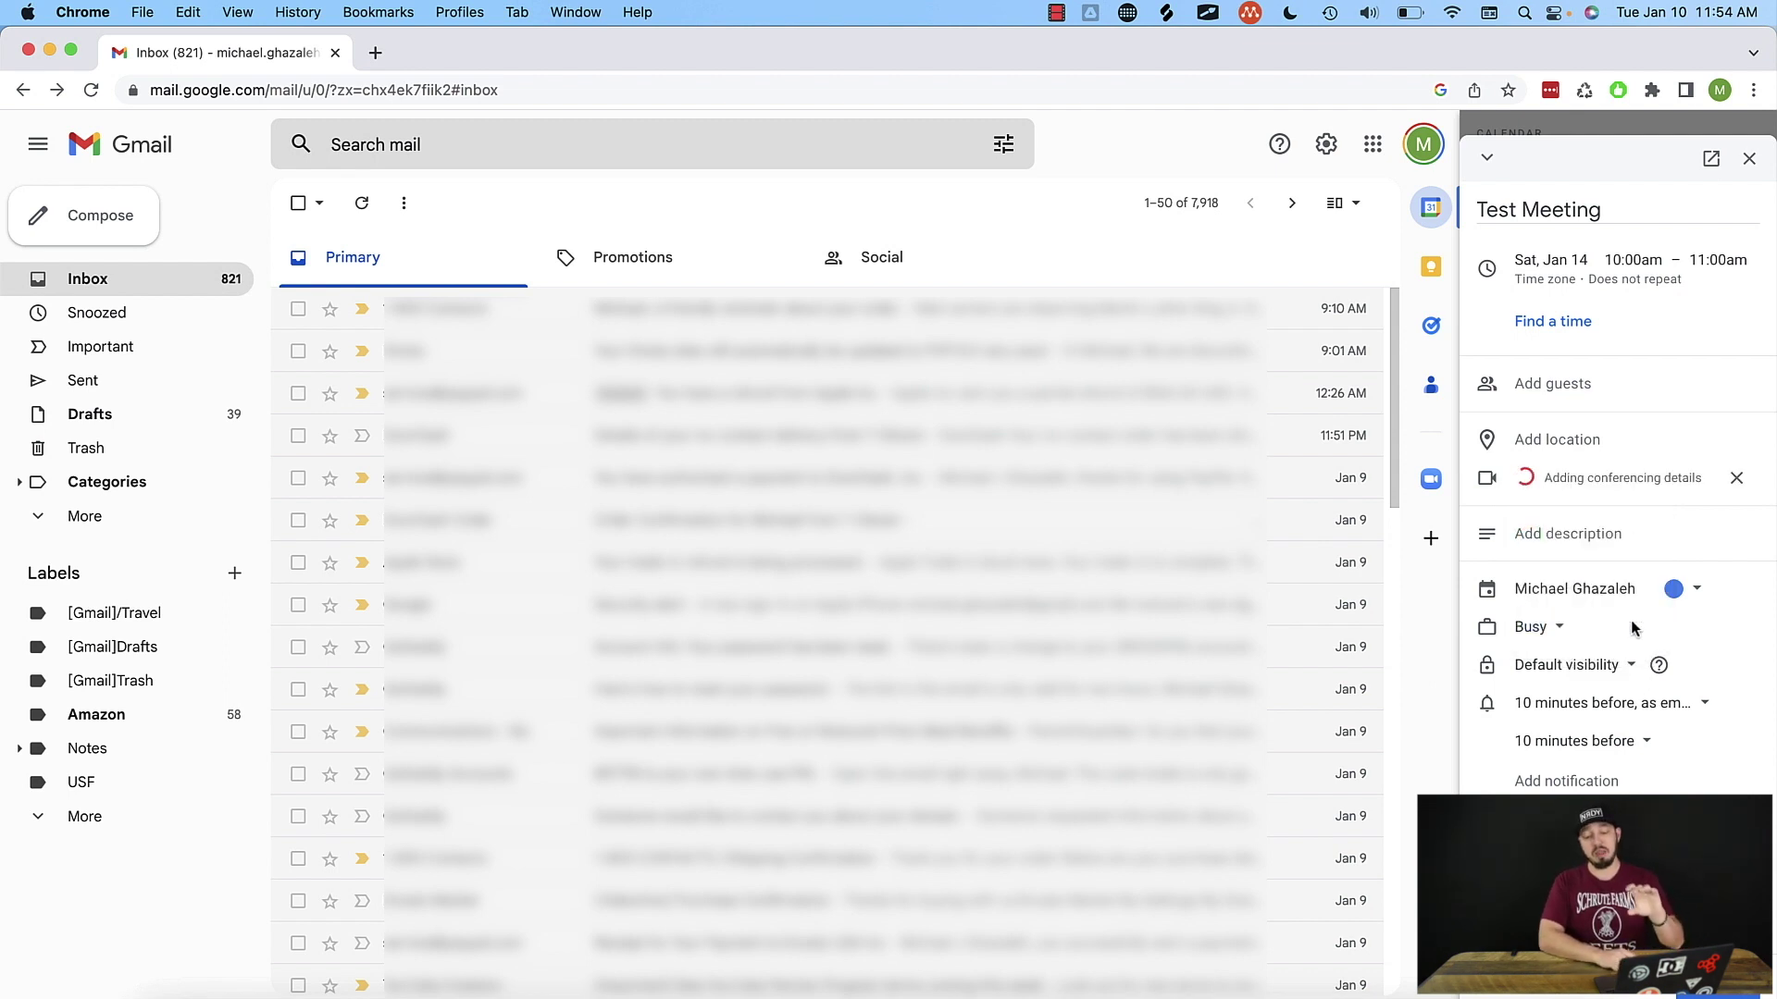
Add the description 'This is a really important meeting.' and save Test Meeting
{"action": "scroll", "coordinate": [1634, 629], "scroll_direction": "down", "scroll_amount": 3}
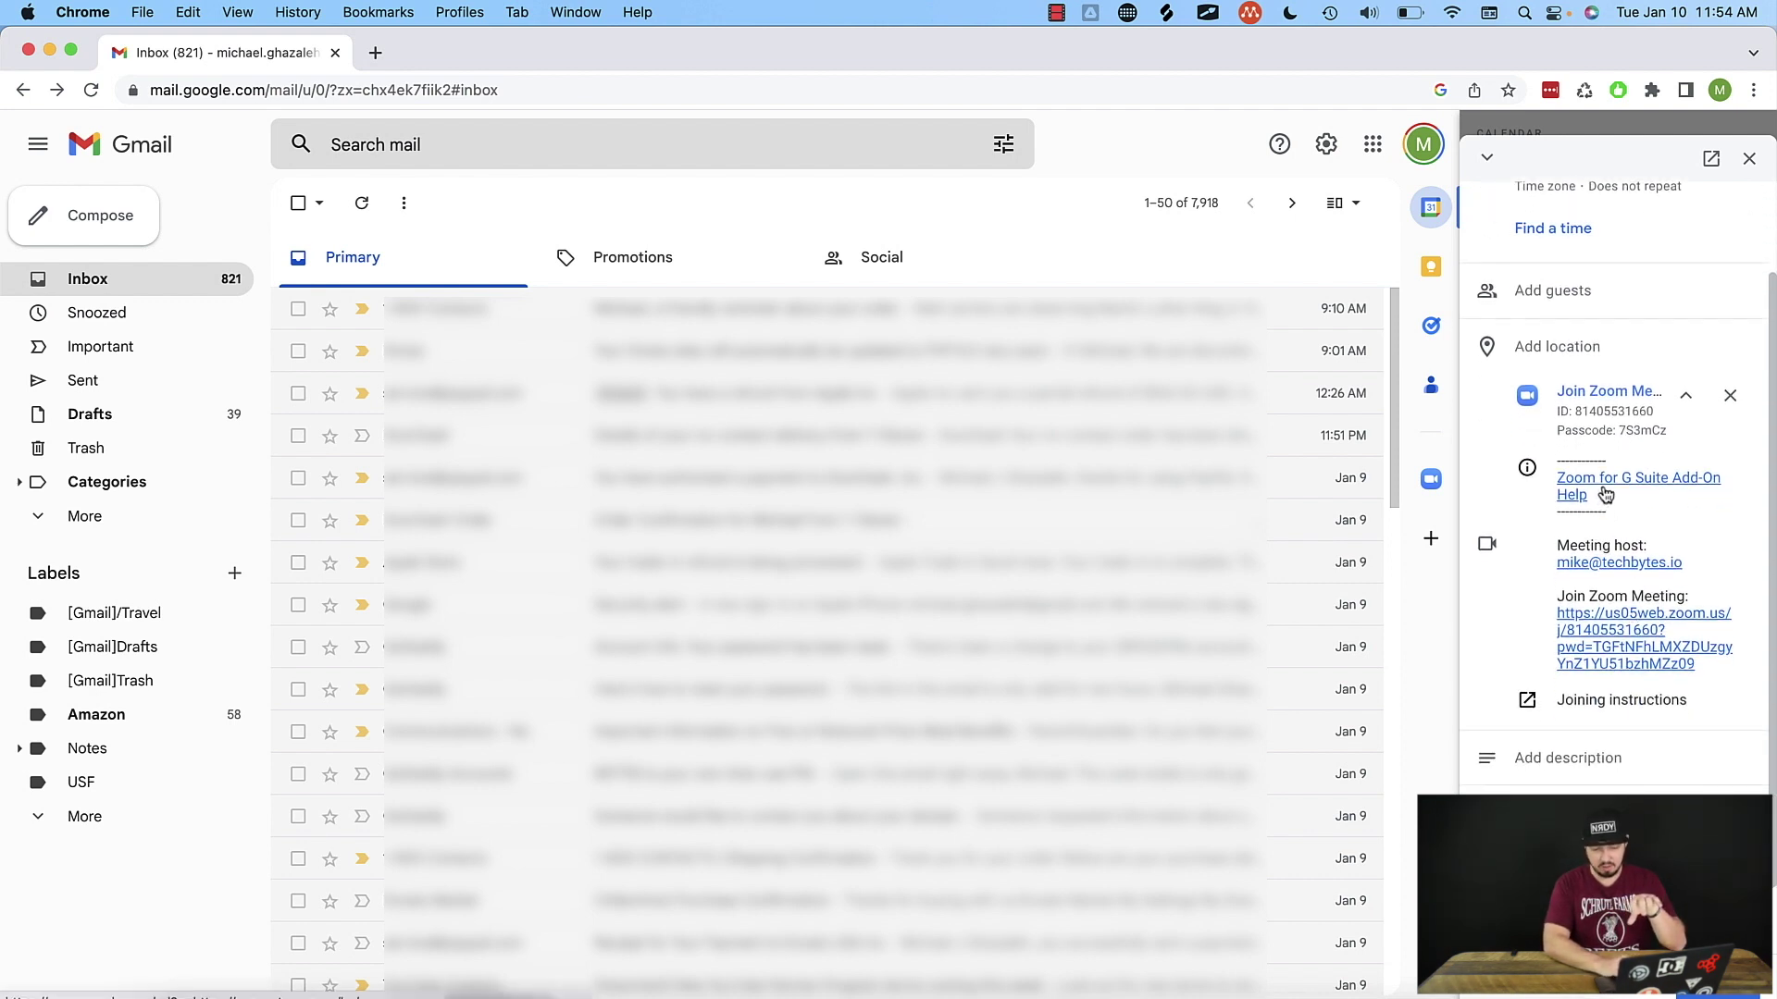
{"action": "scroll", "coordinate": [1607, 536], "scroll_direction": "down", "scroll_amount": 2}
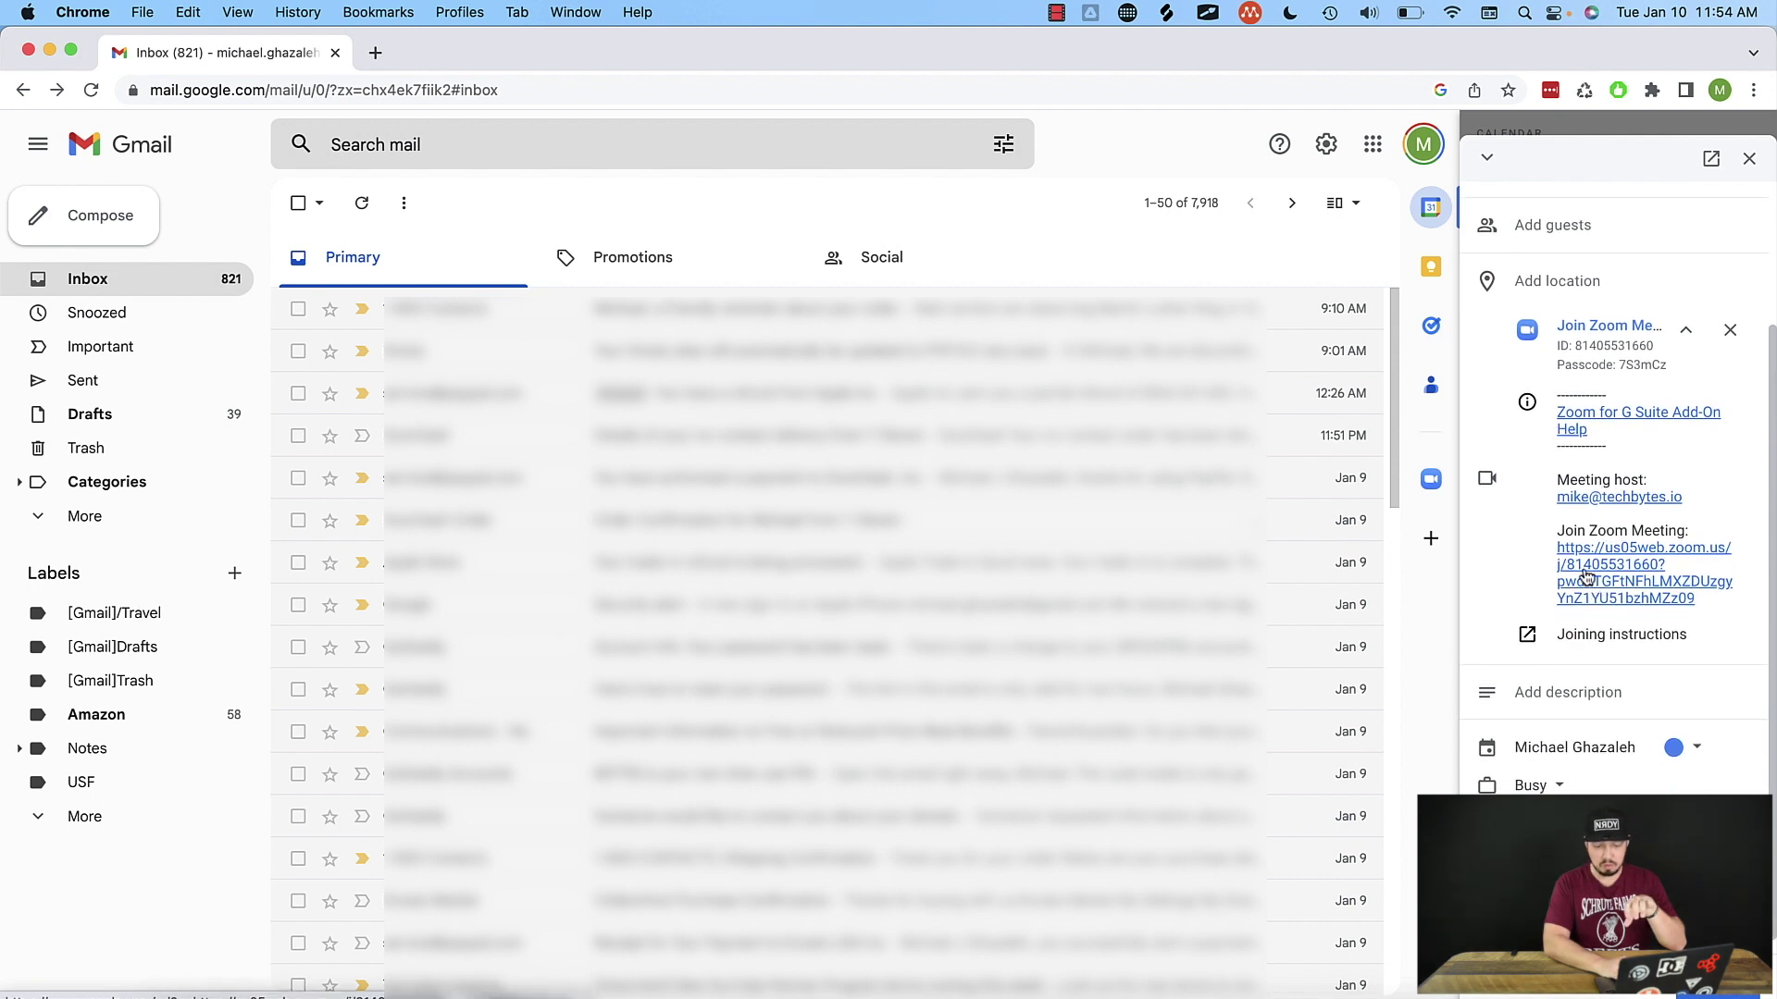
{"action": "scroll", "coordinate": [1606, 574], "scroll_direction": "down", "scroll_amount": 1}
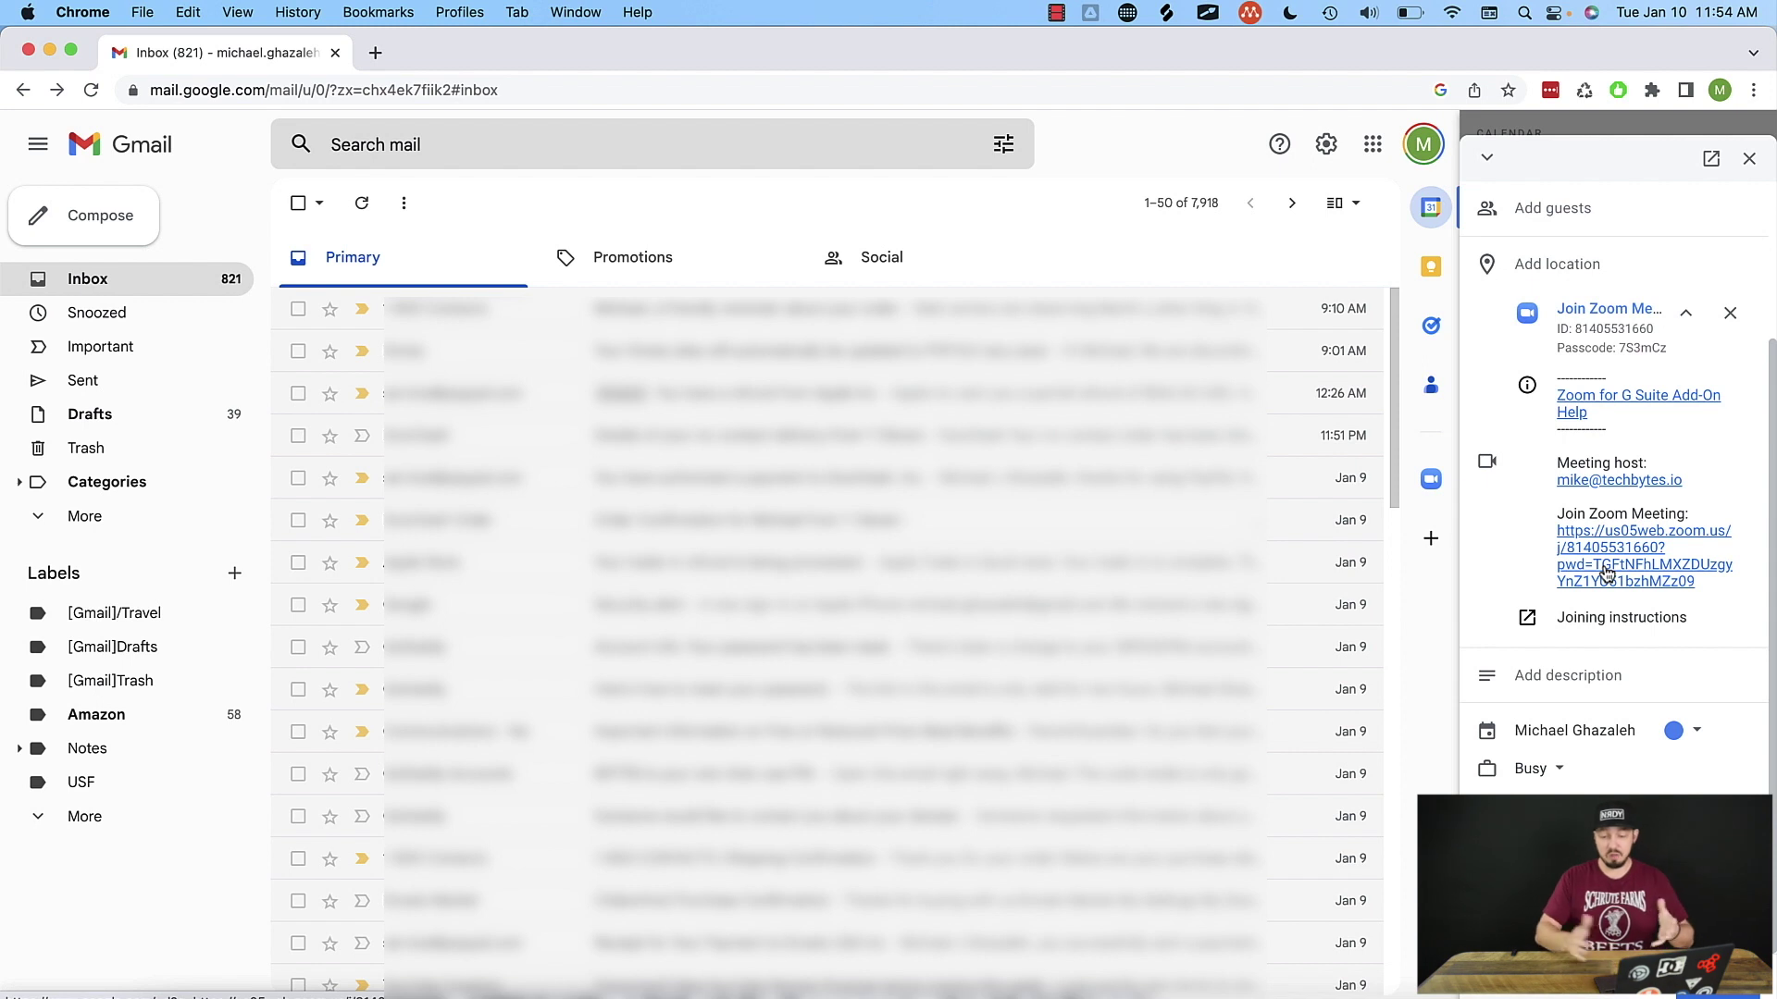
{"action": "left_click", "coordinate": [1573, 678]}
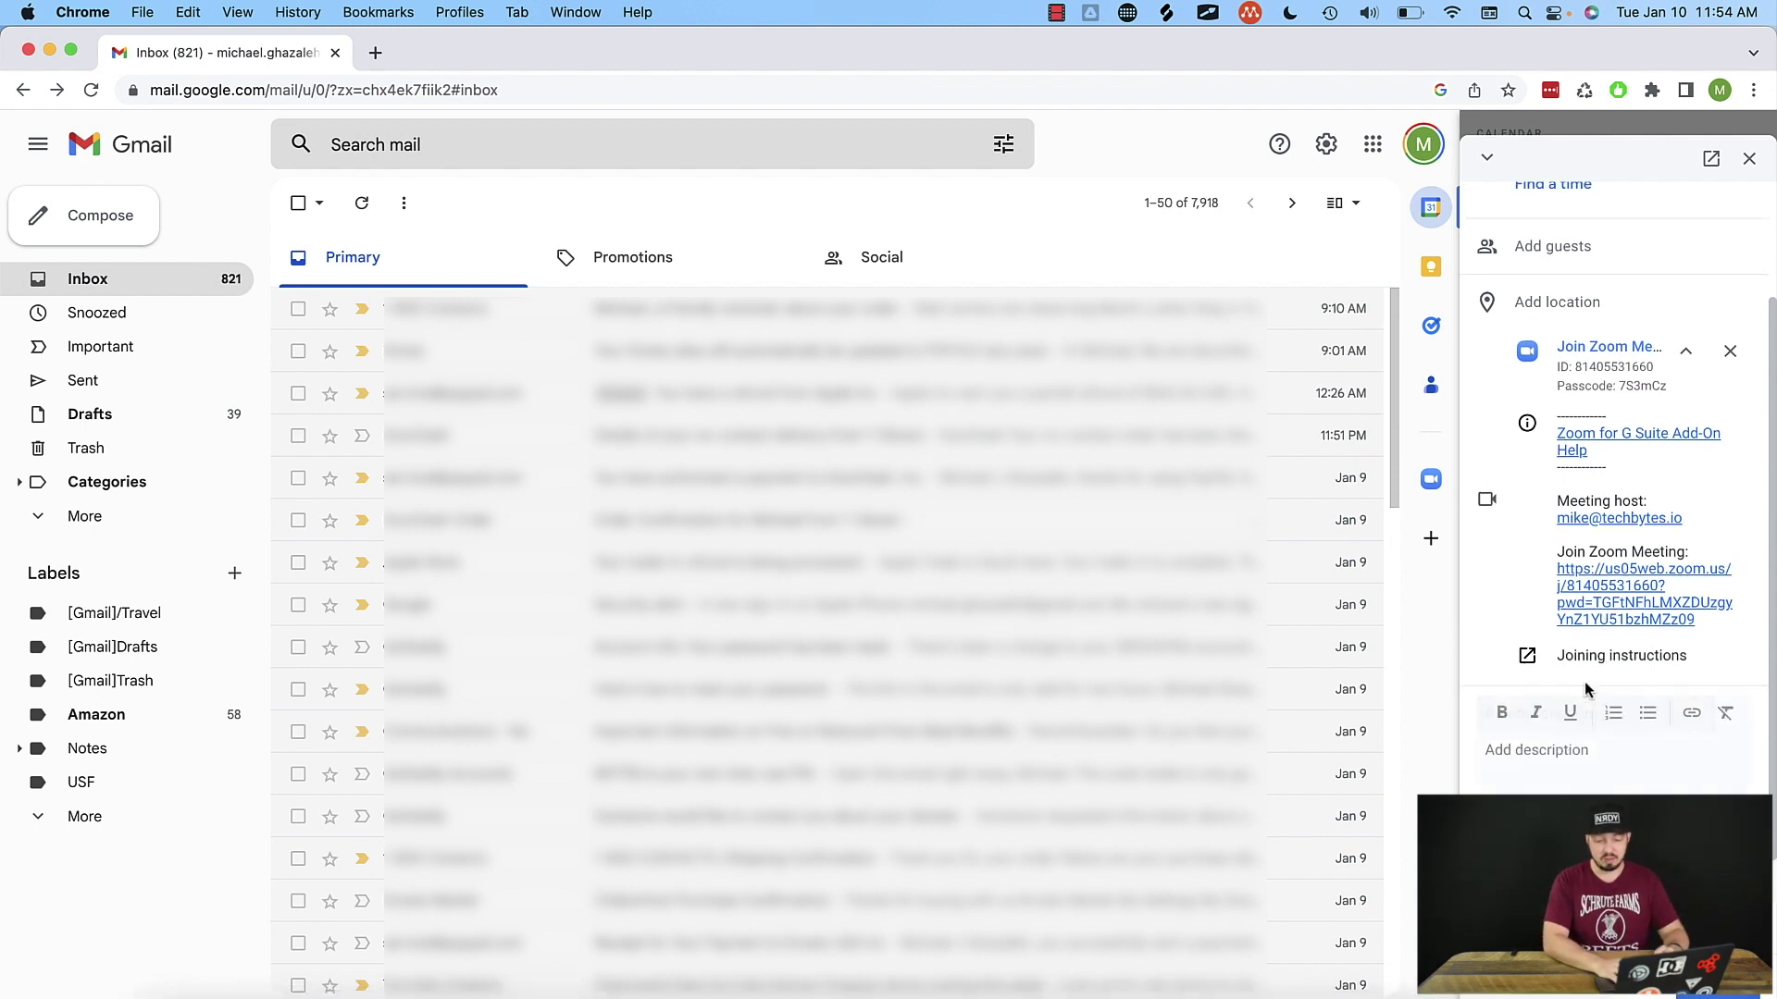
{"action": "type", "text": "Thsi is a"}
{"action": "key", "text": "super+a"}
{"action": "type", "text": "This is a really "}
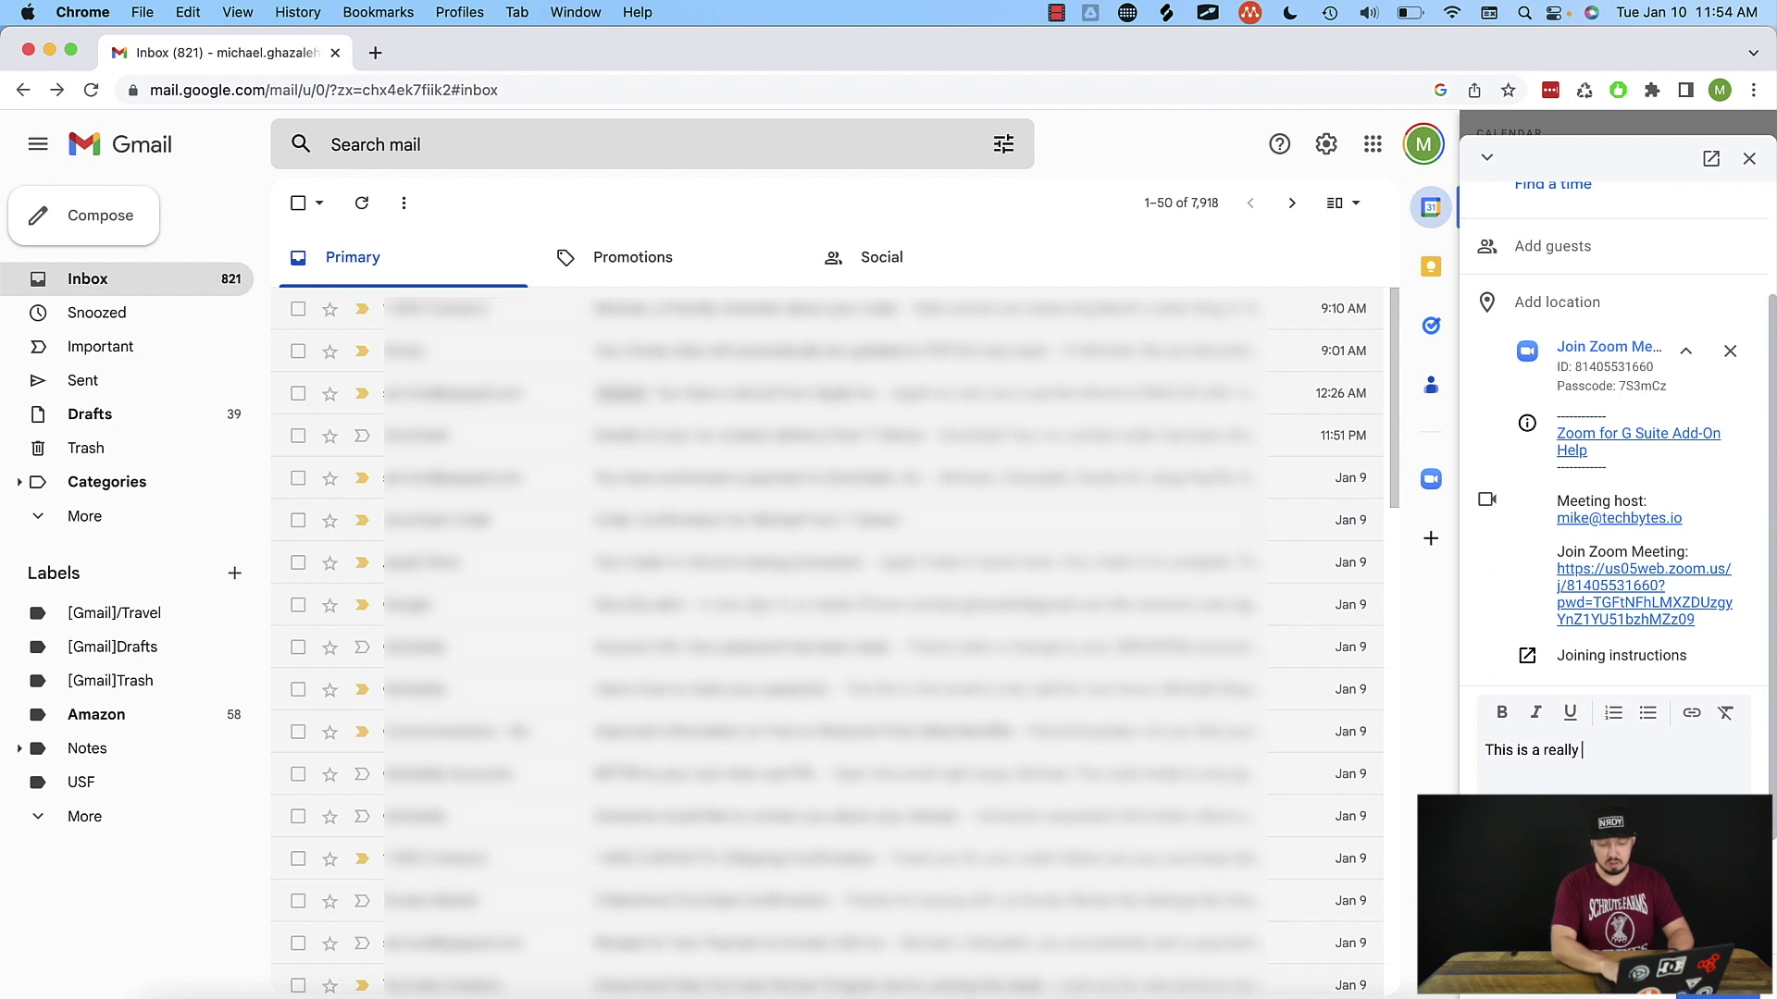
{"action": "type", "text": "important meeting."}
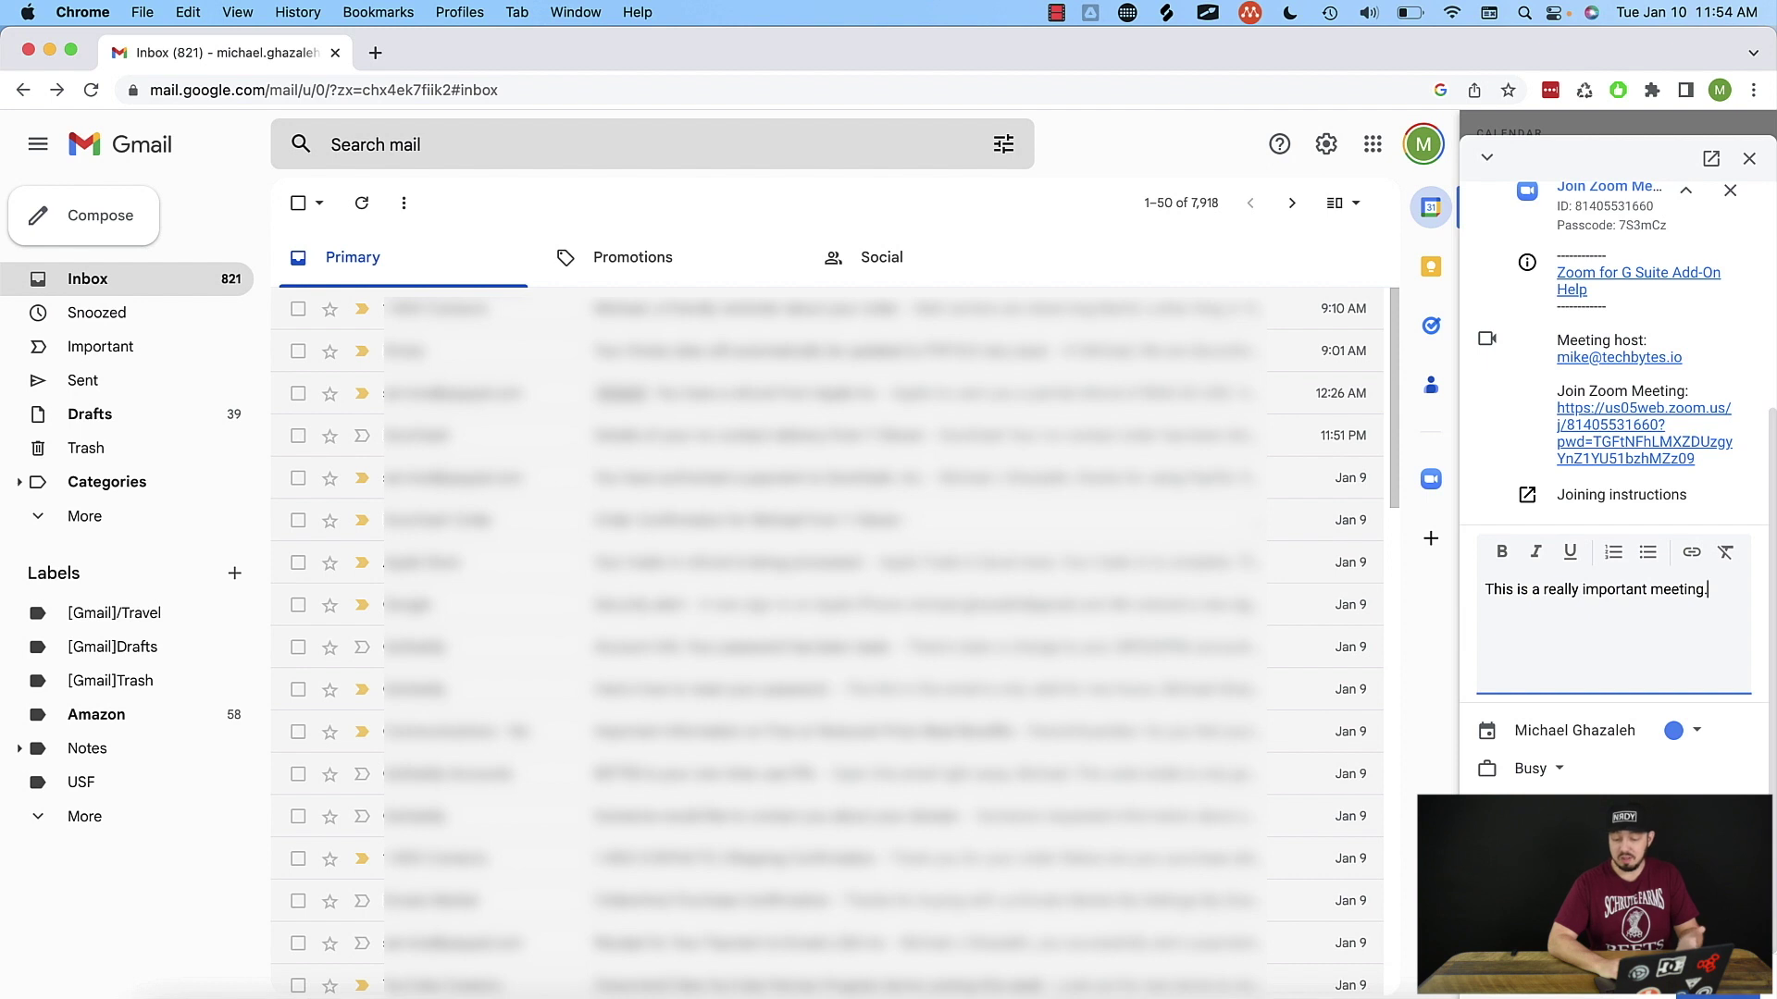
{"action": "left_click", "coordinate": [1707, 995]}
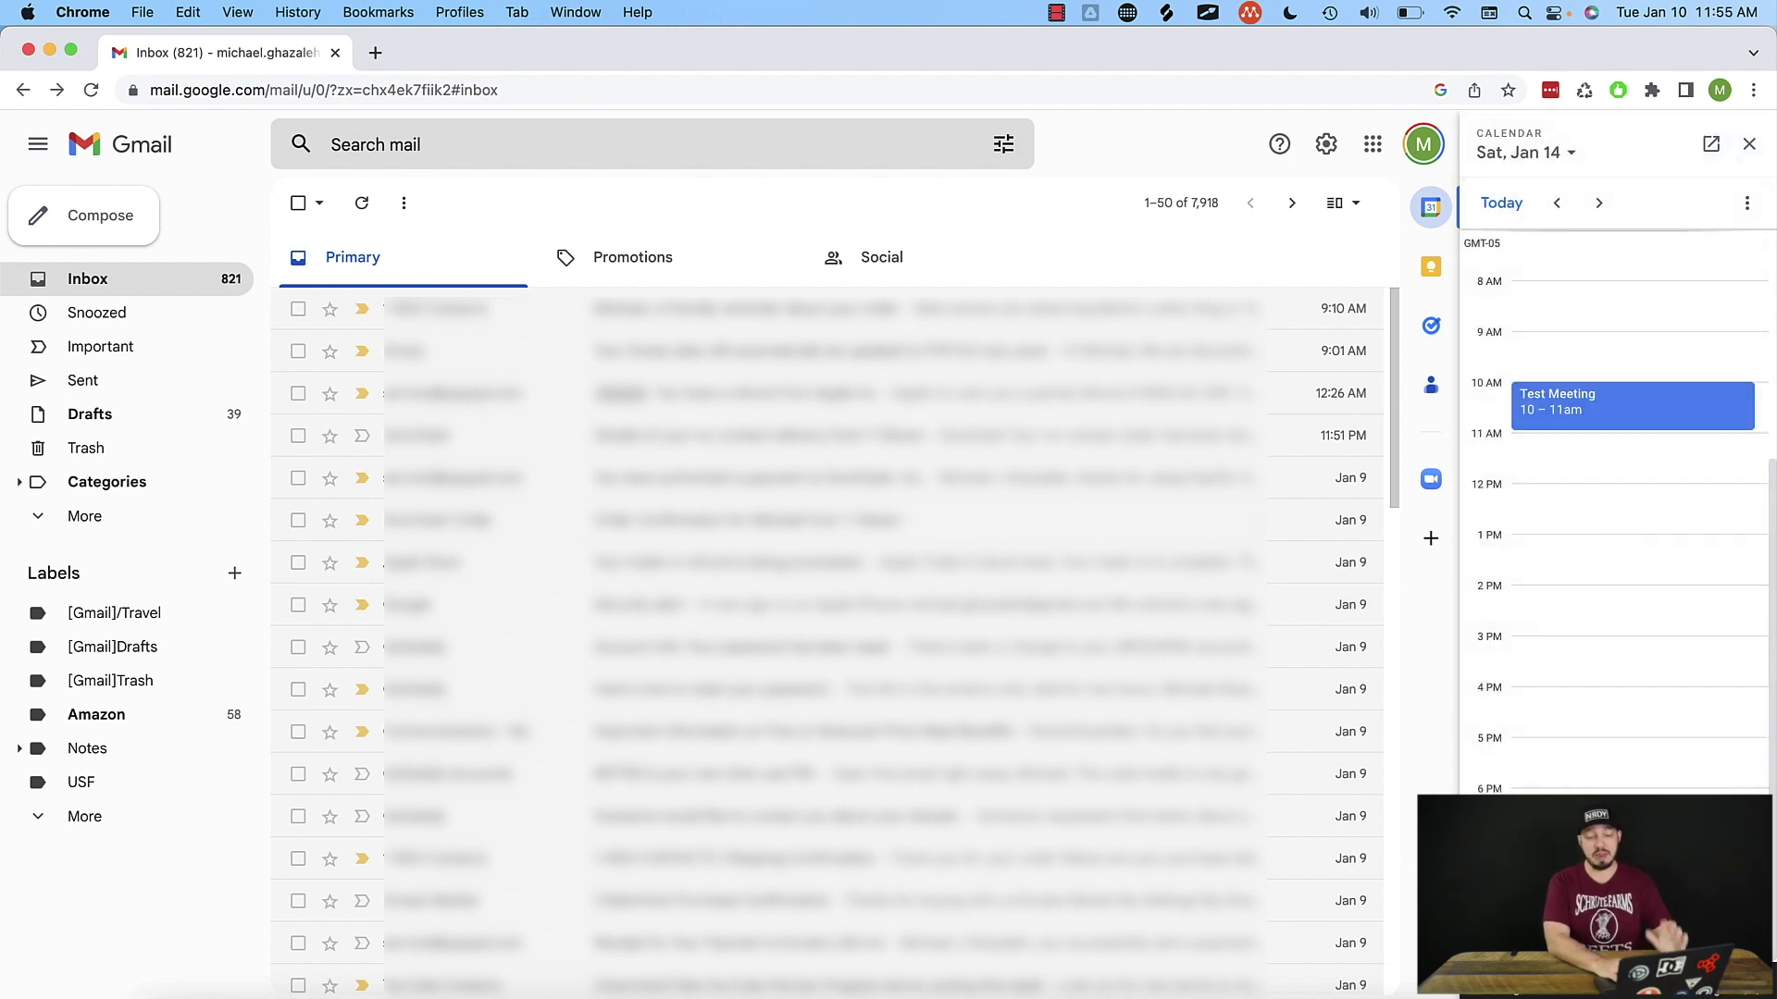
Open Test Meeting's details and launch its Zoom joining instructions in a new tab
{"action": "left_click", "coordinate": [1586, 419]}
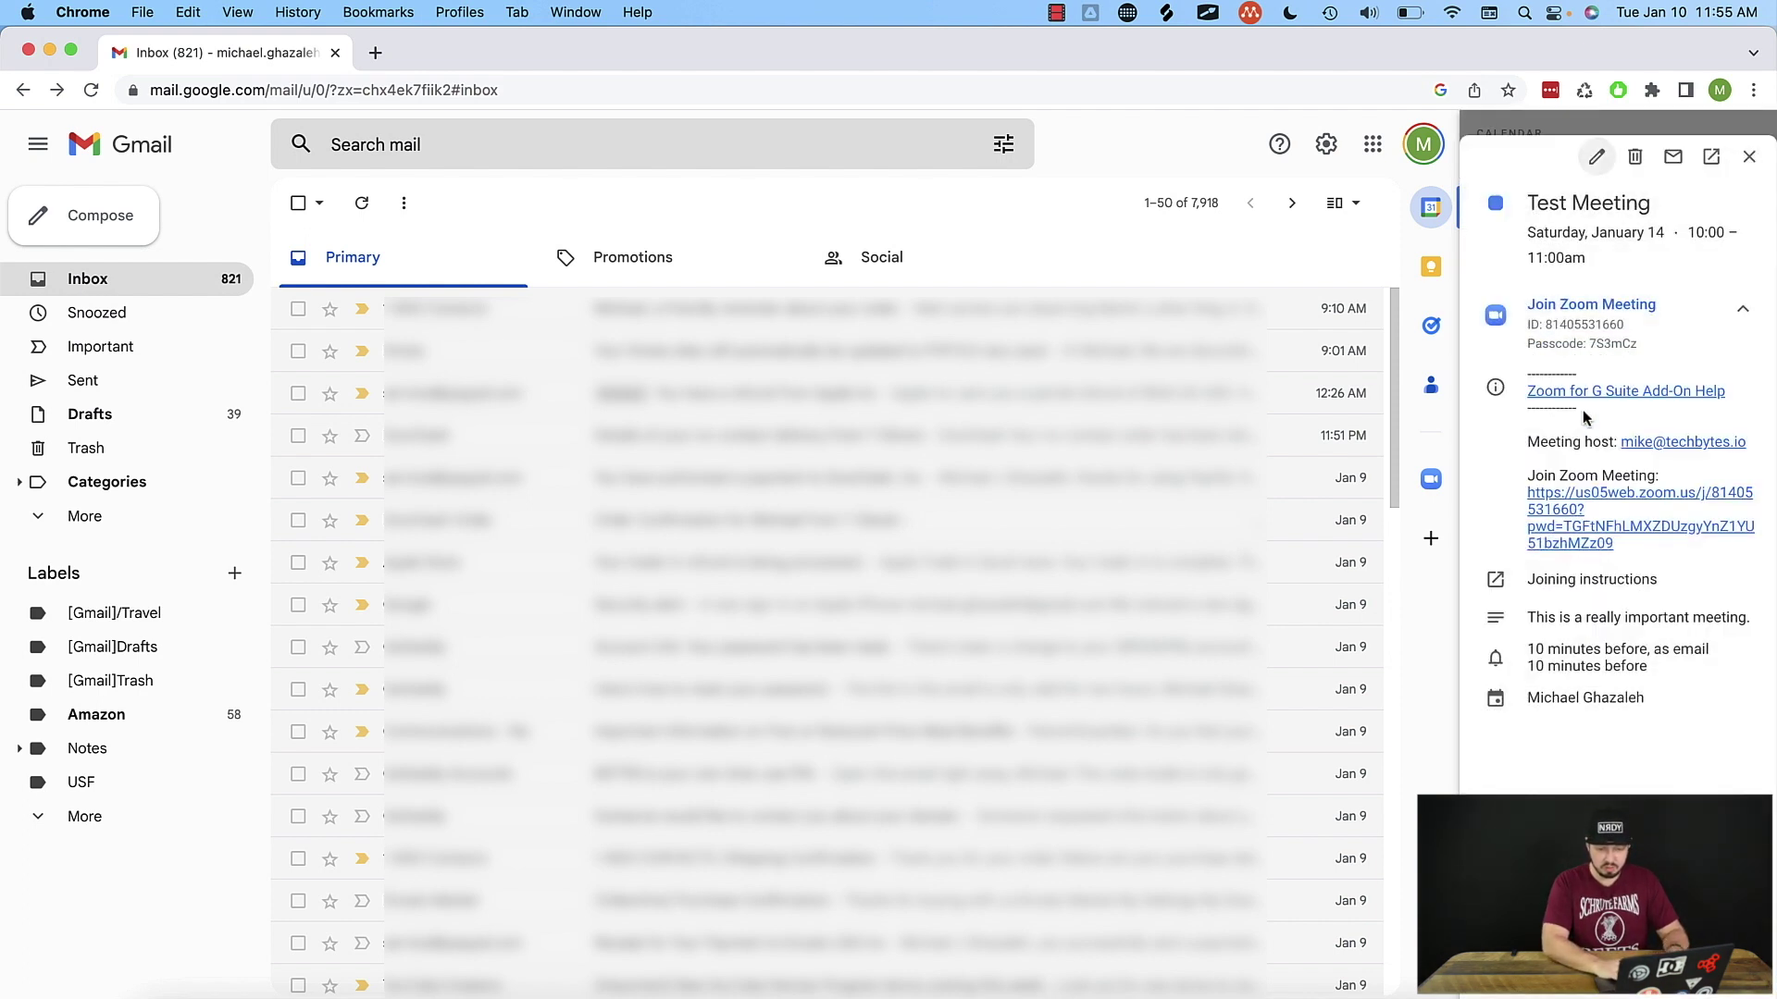
{"action": "left_click", "coordinate": [1553, 581]}
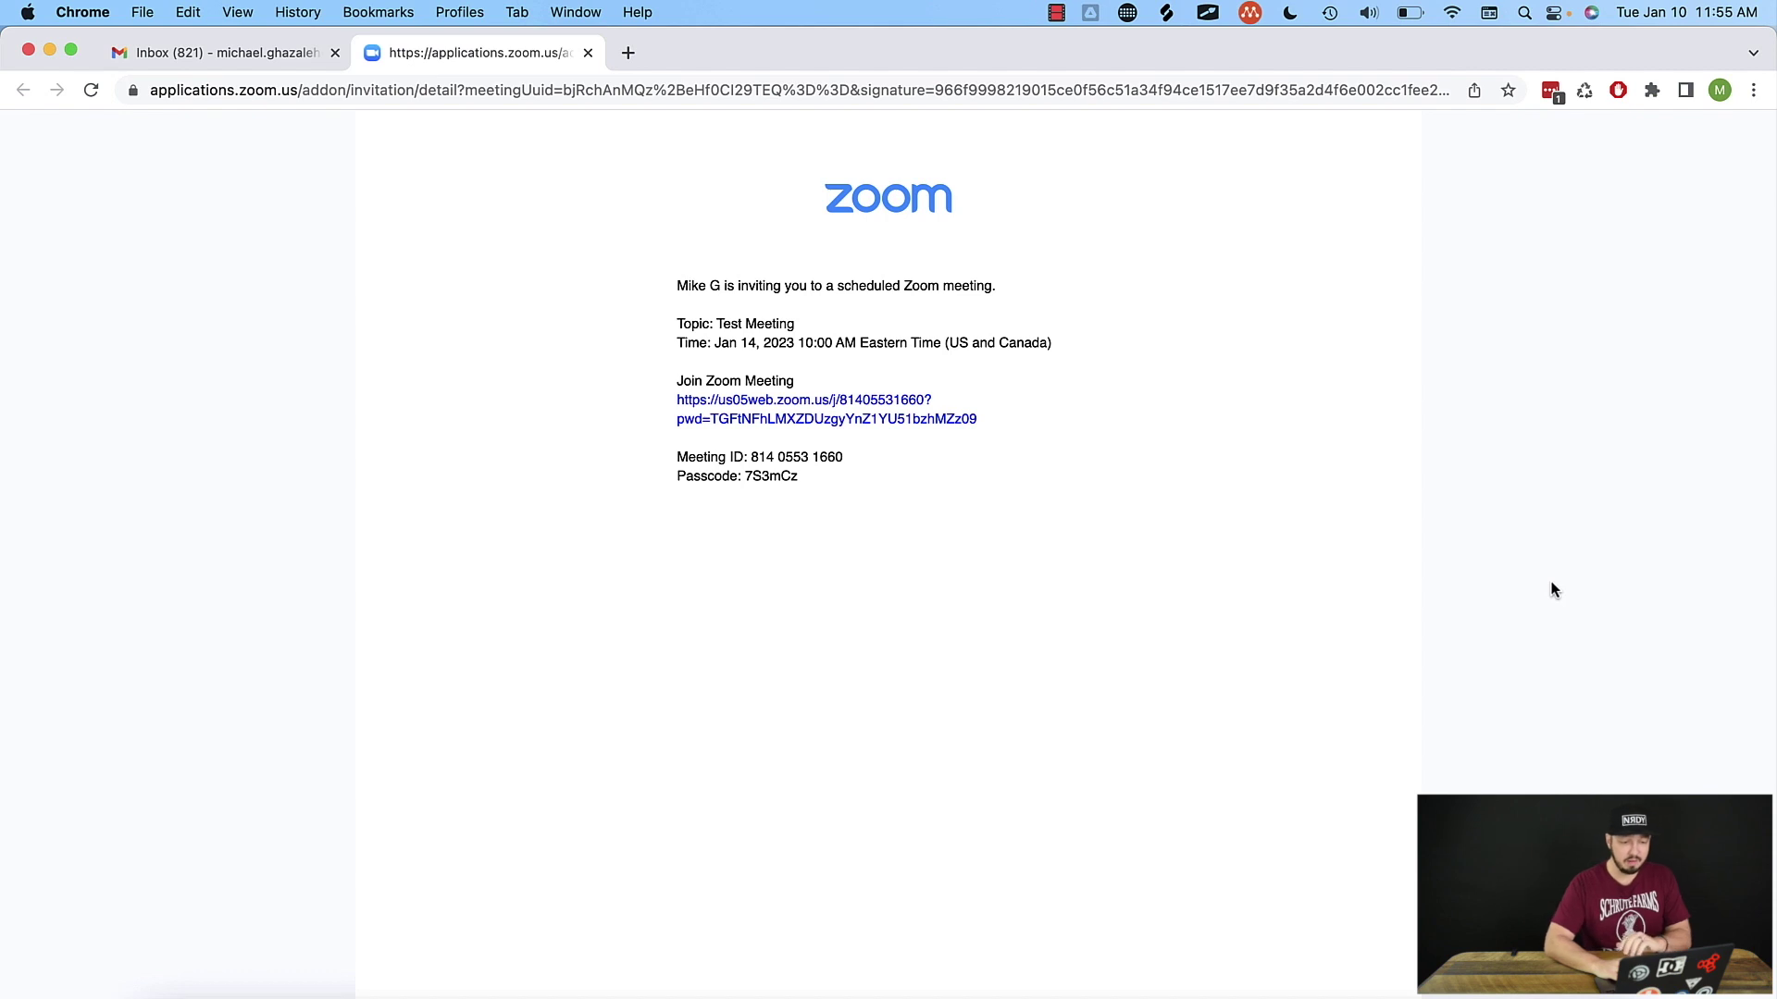